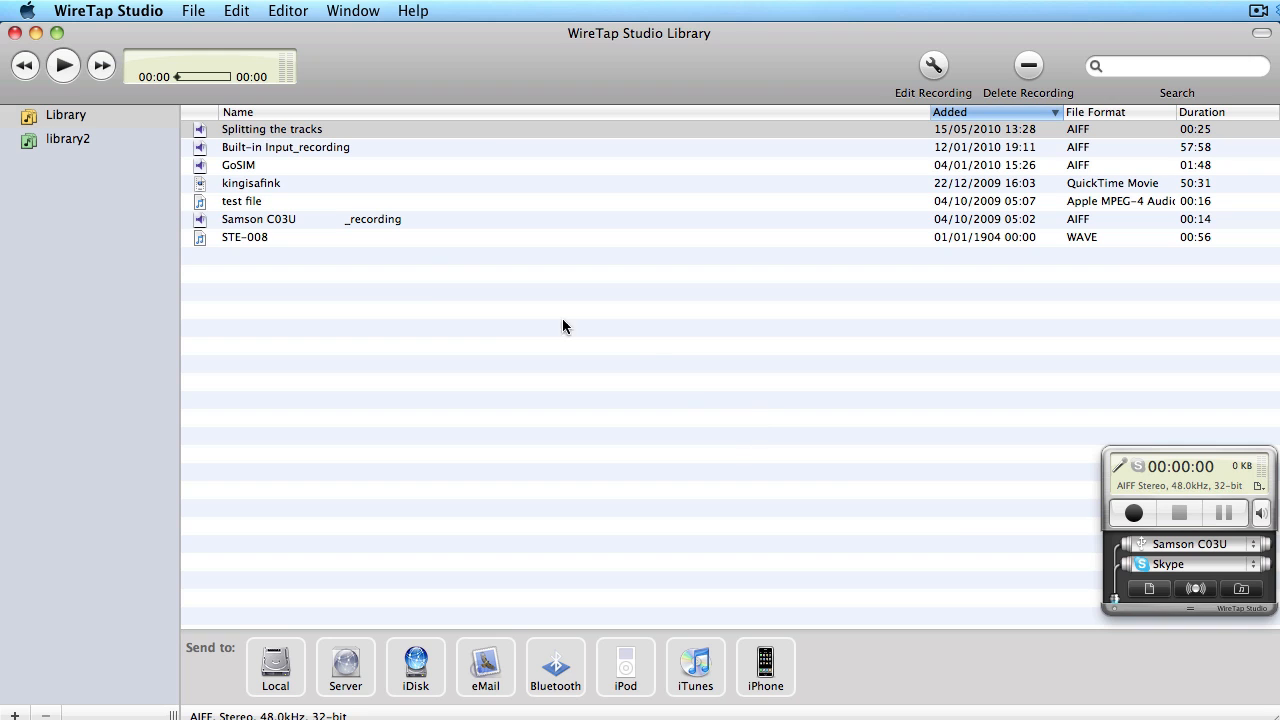
- Save Splitting the tracks as an AIFF into INTERVIEWS TO EDIT and bring it up in Amadeus Pro
right_click(328, 131)
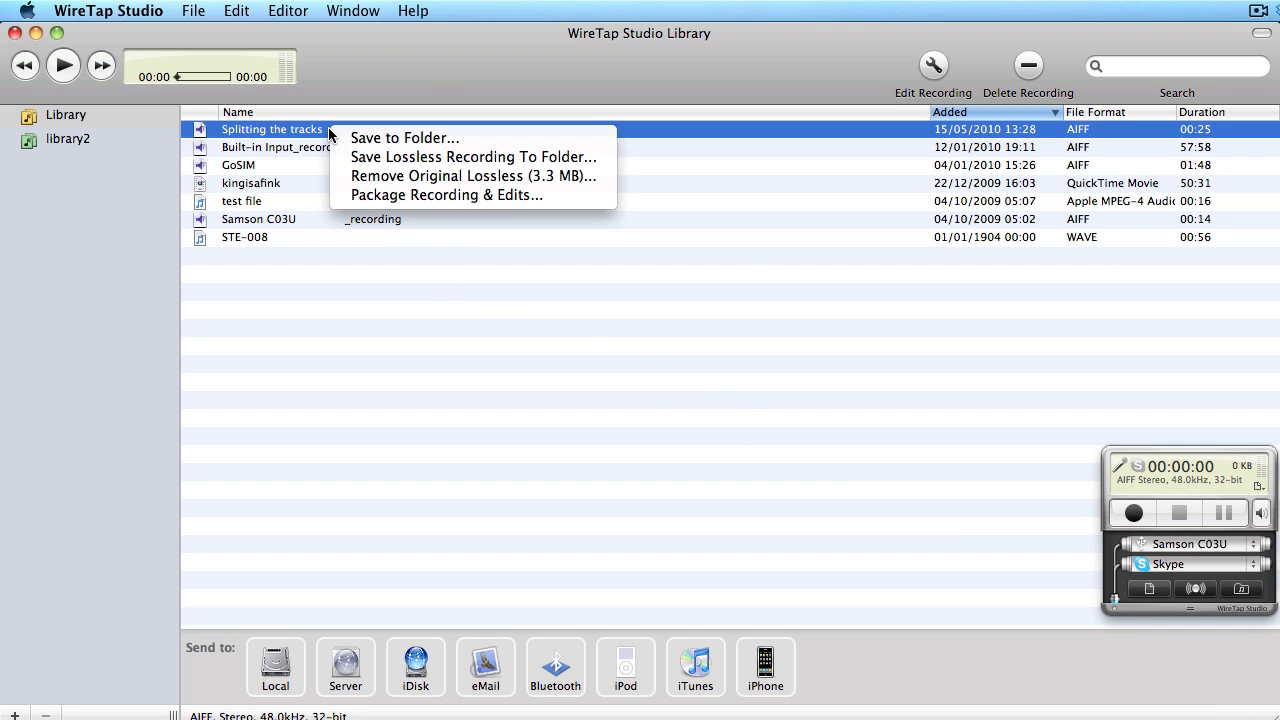
left_click(421, 141)
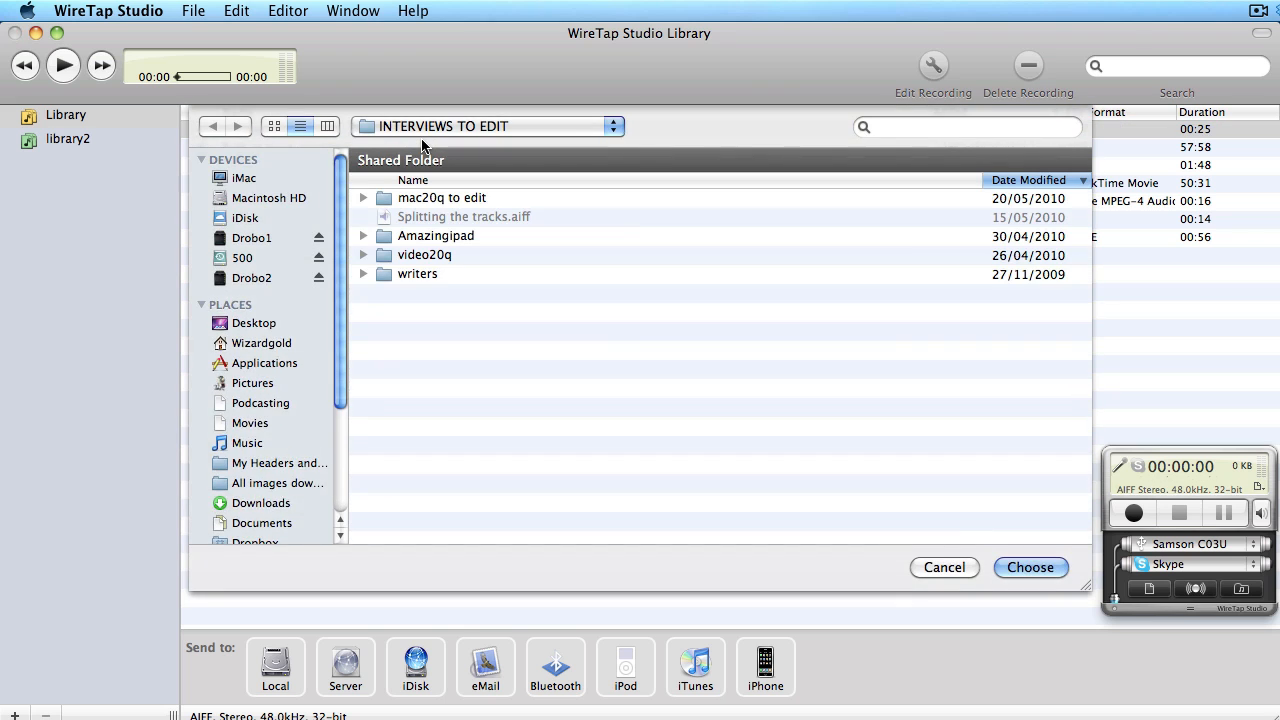
key("super+Tab")
key("super+Tab")
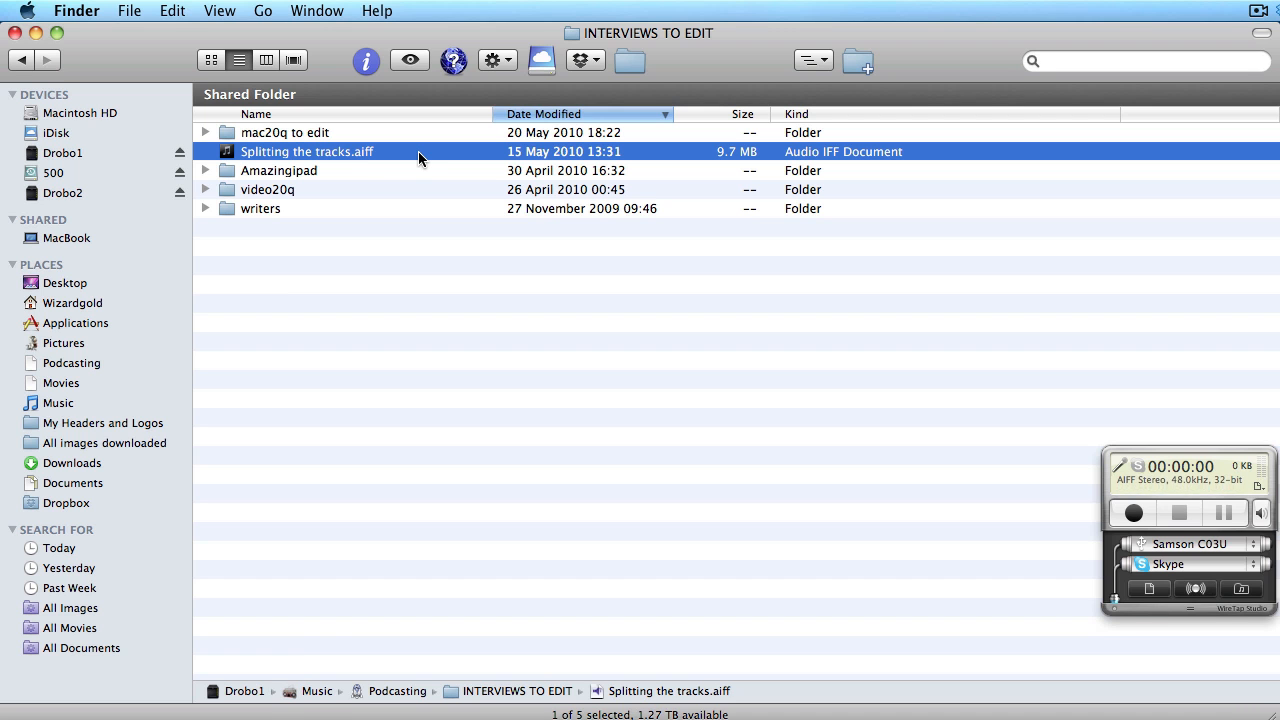
key("super+Tab")
key("super+Tab")
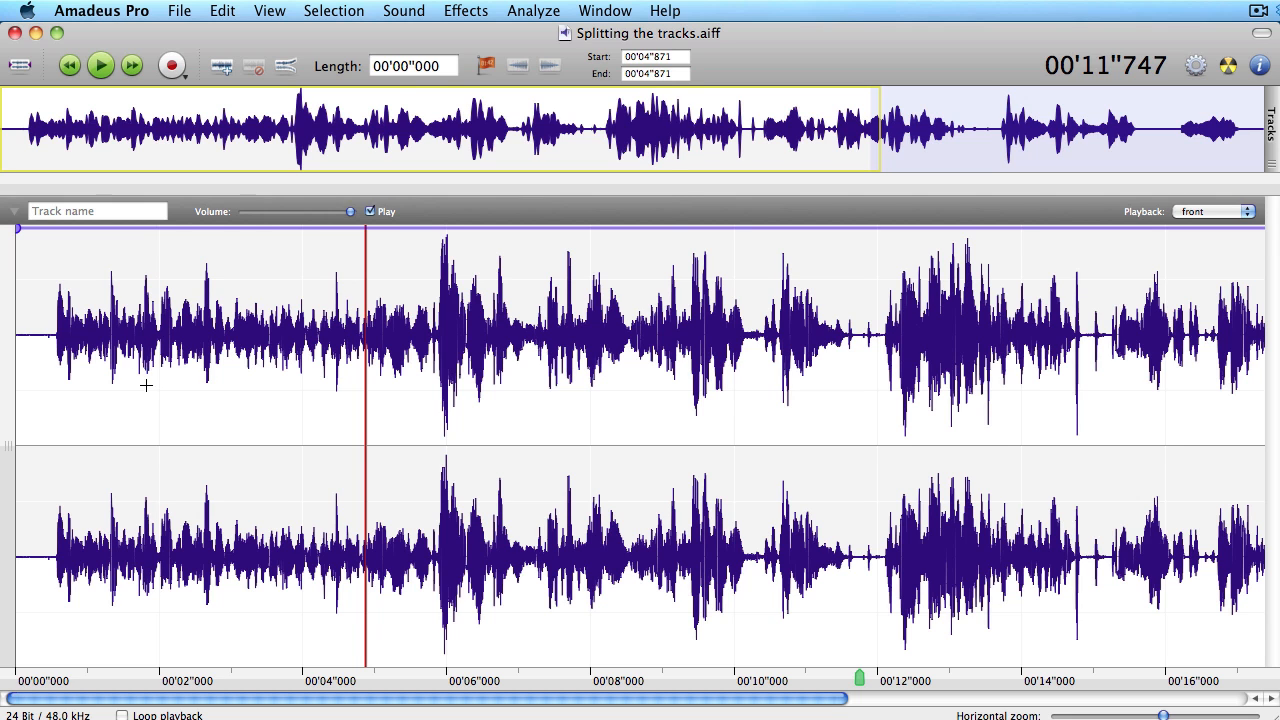
- Split the stereo recording into separate front-left and front-right tracks with Sound > Split Track
left_click(291, 340)
left_click(404, 10)
left_click(473, 242)
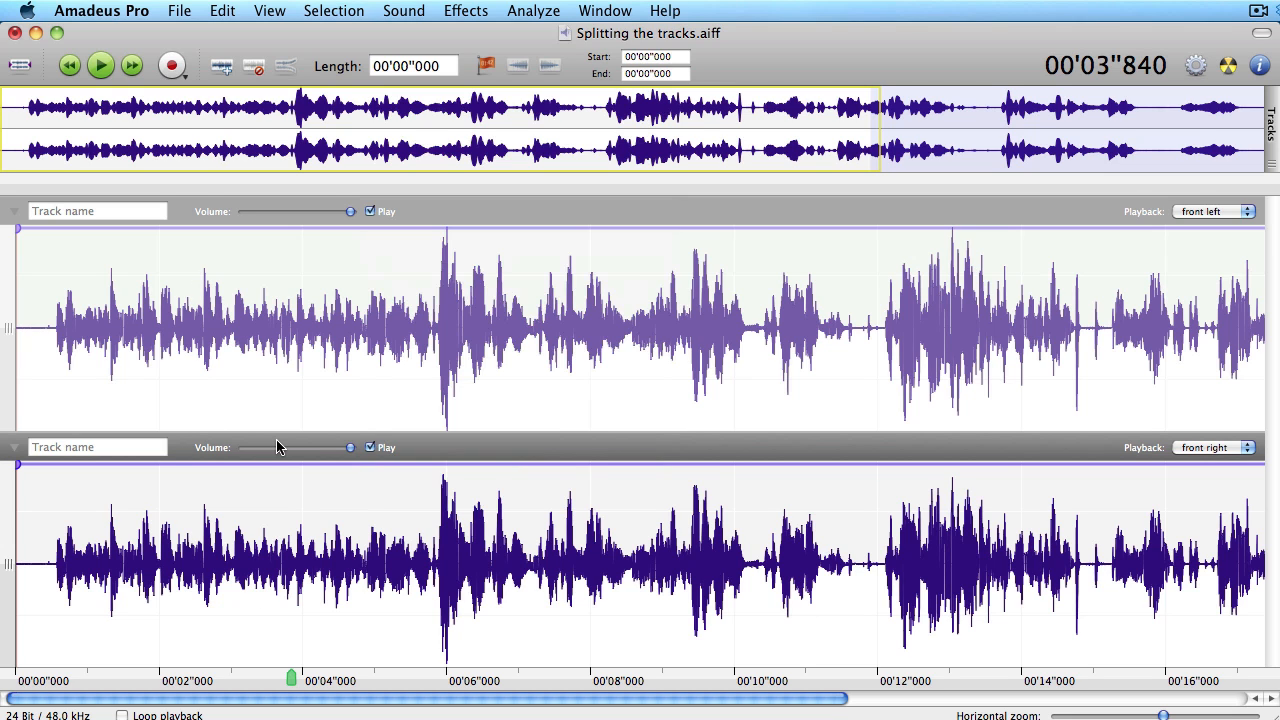
- Play the top track from about 1.7 seconds, stop it, and return to WireTap Studio
left_click(176, 399)
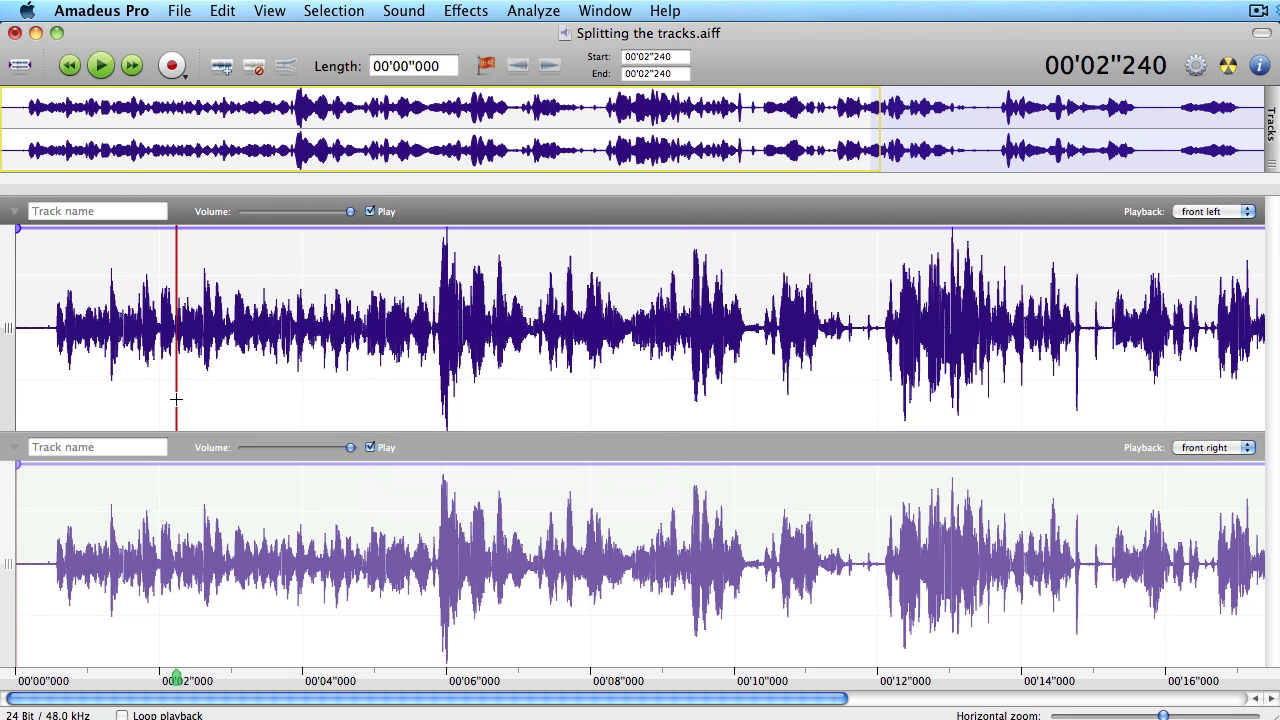
left_click(136, 399)
key("space")
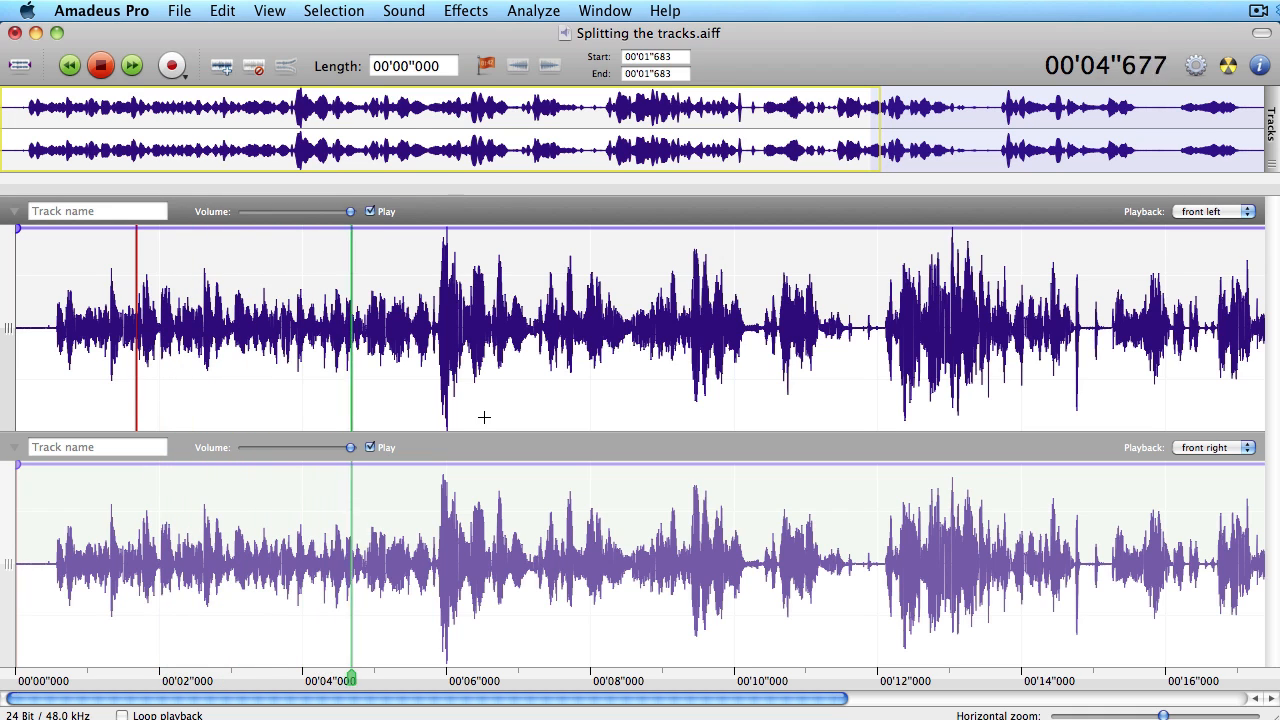
key("space")
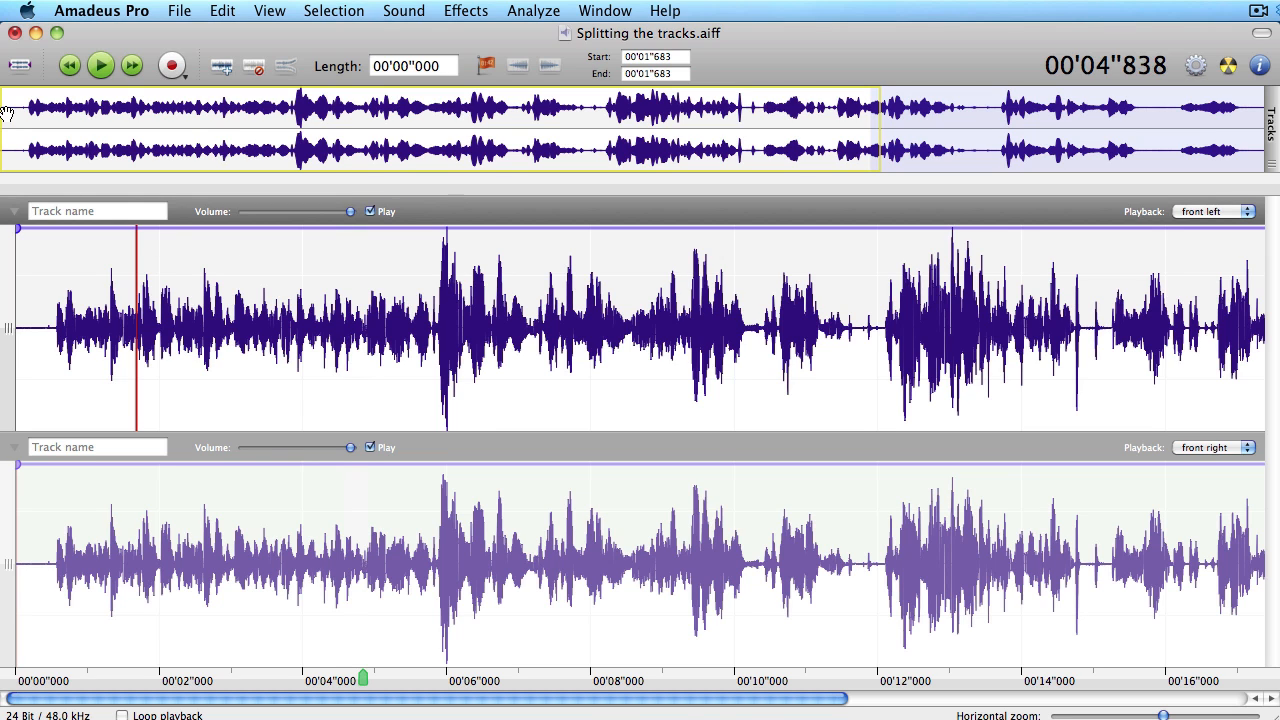
key("super+Tab")
key("super+Tab")
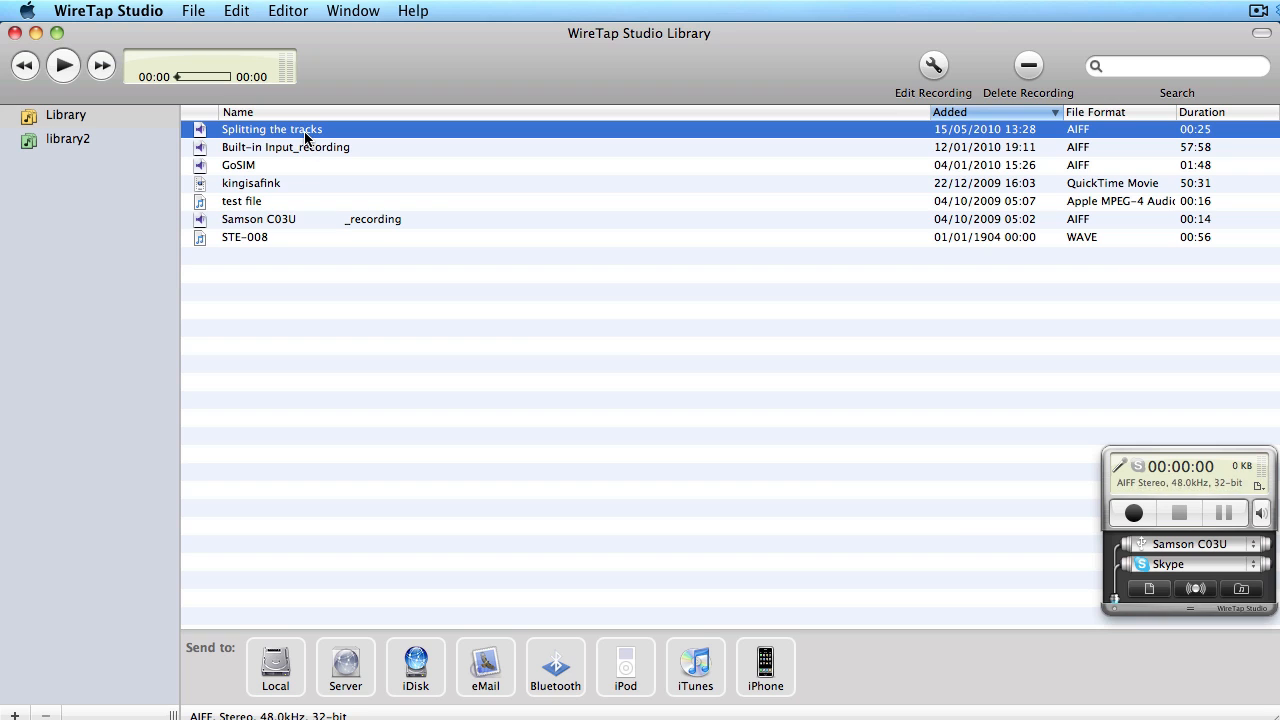
- Save the lossless recording into INTERVIEWS TO EDIT, renamed with an 'X-' prefix
right_click(305, 136)
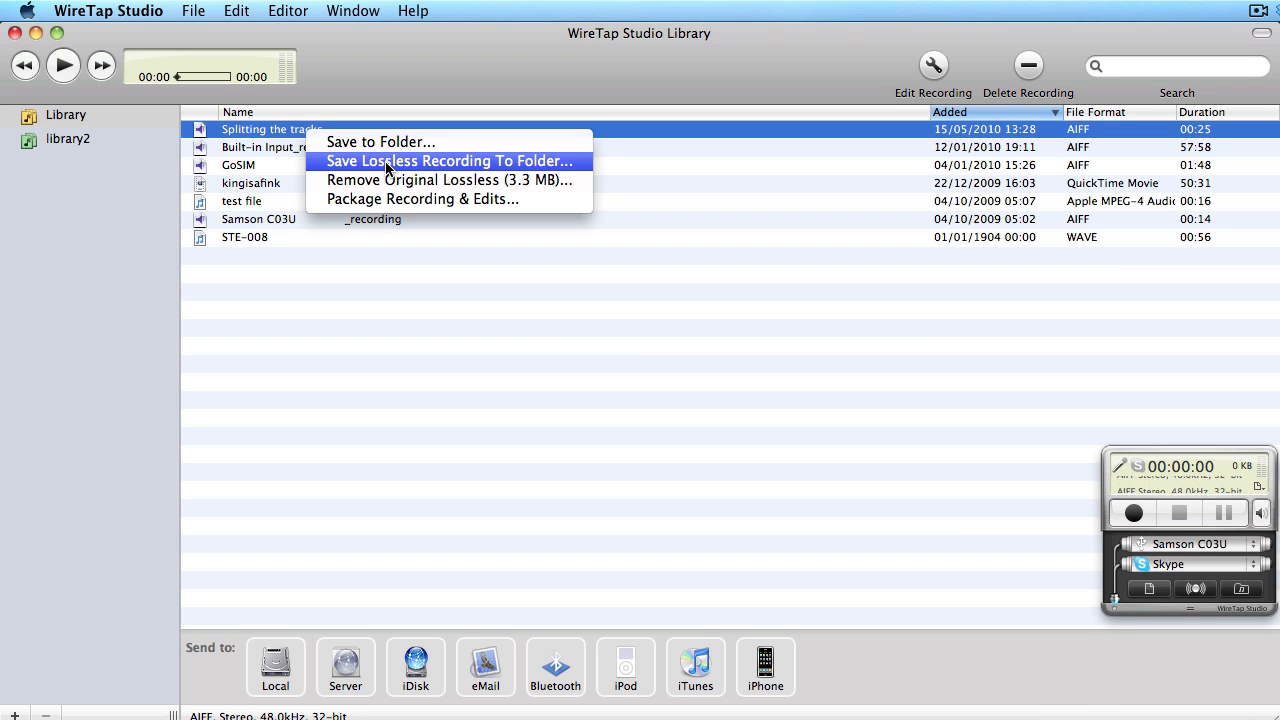
left_click(386, 161)
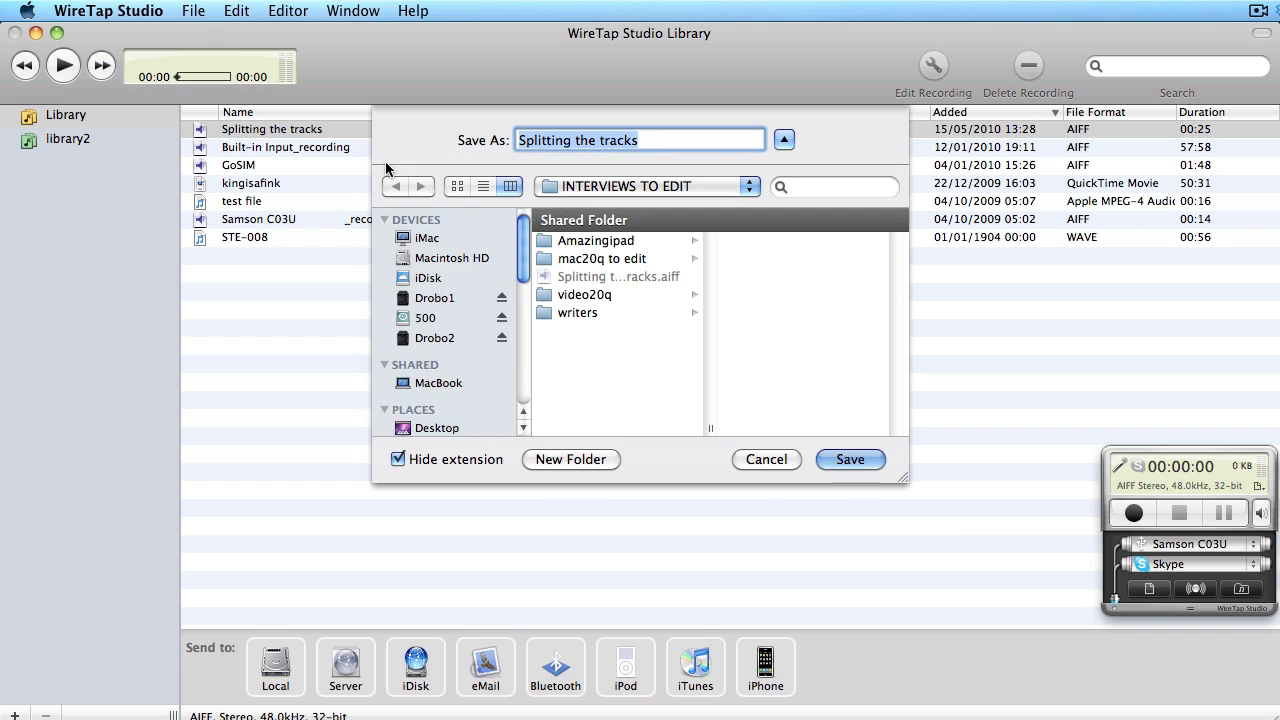
left_click(519, 141)
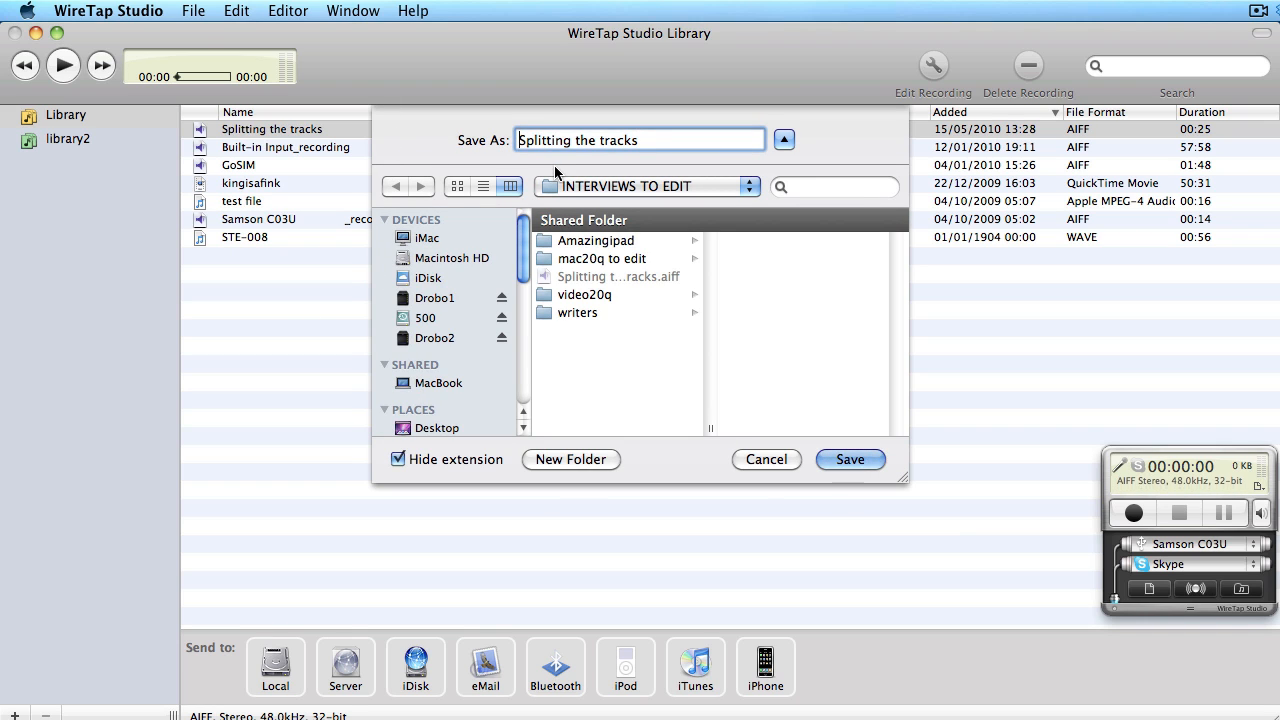
type("X-")
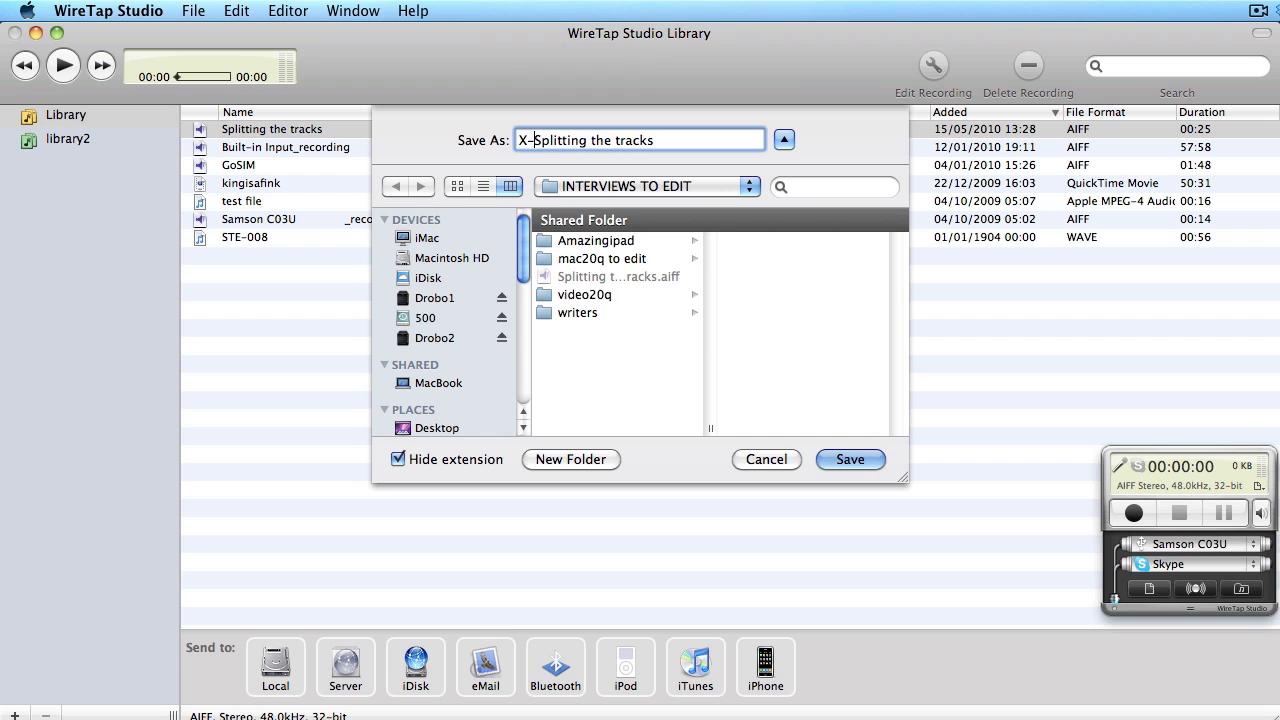
left_click(849, 459)
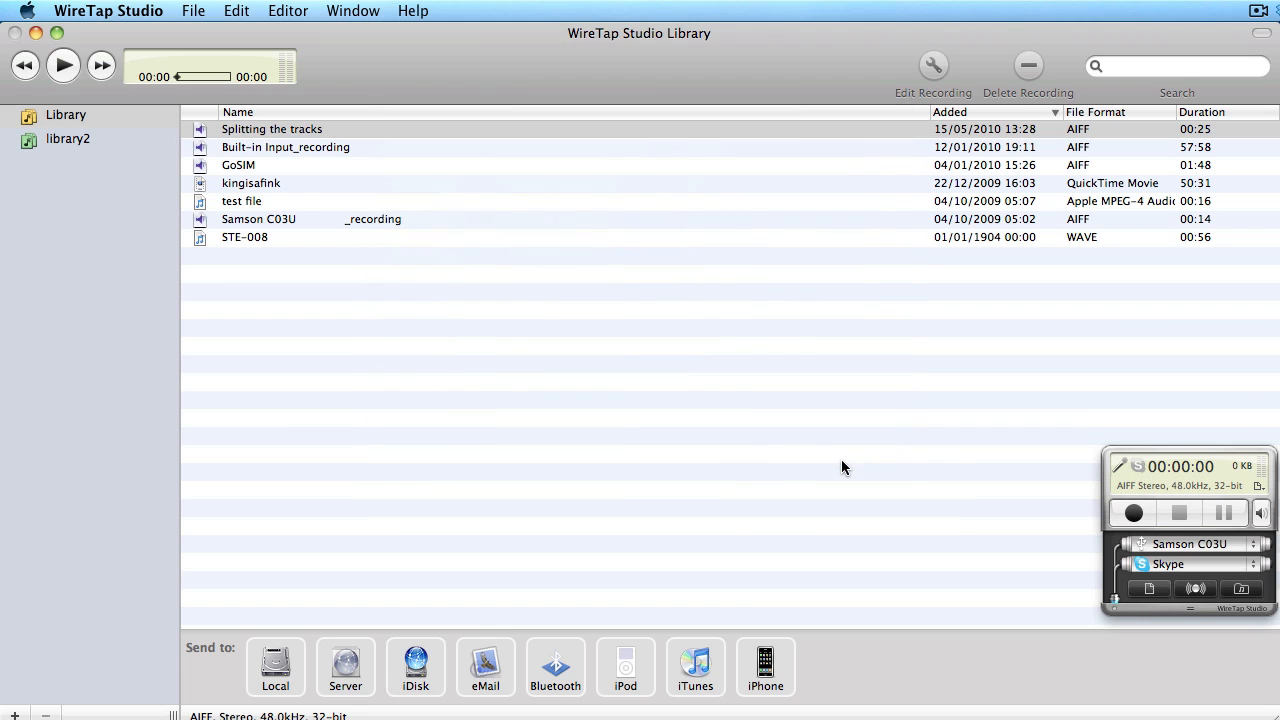
- Switch to System Preferences and open the Hazel pane
key("super+Tab")
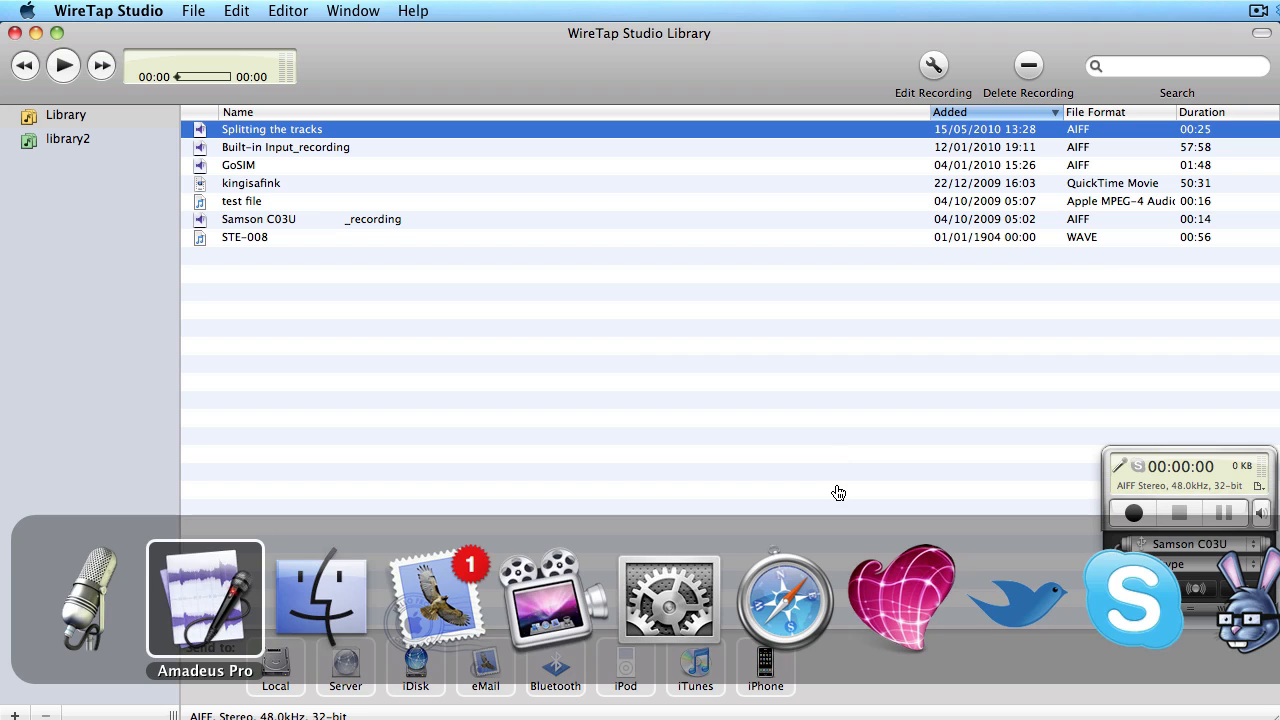
key("super+Tab")
key("super+Tab")
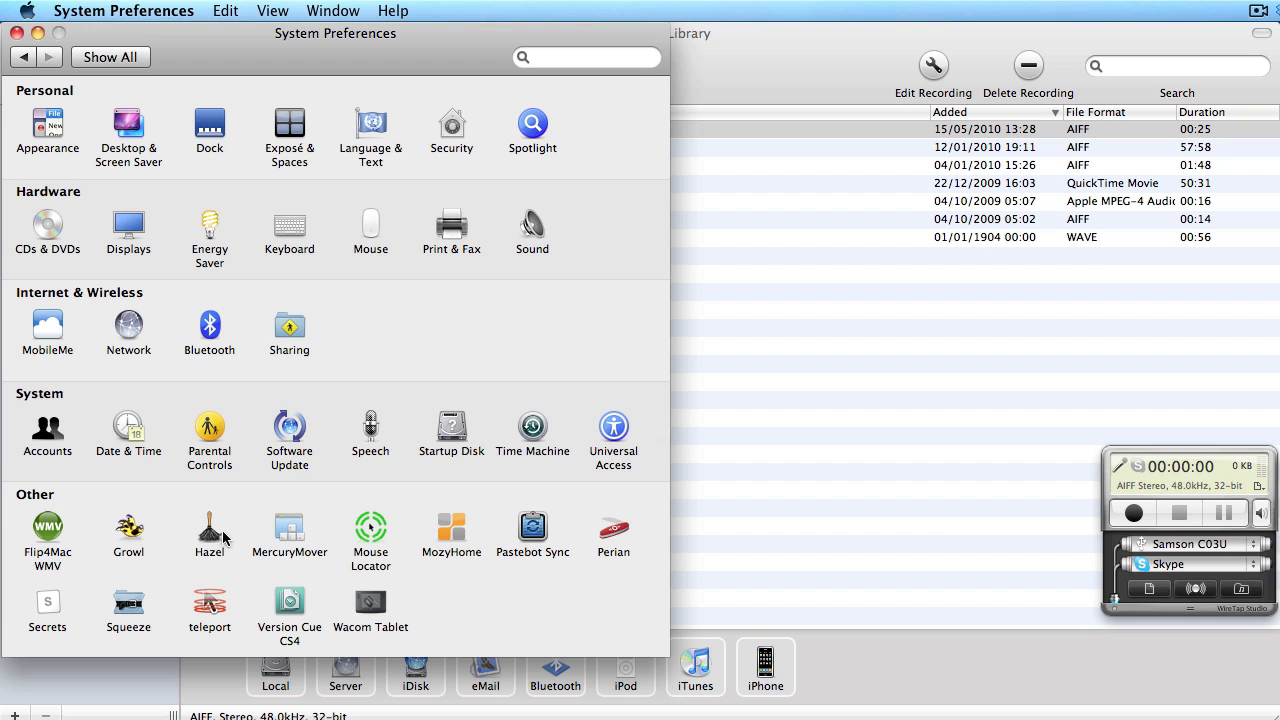
left_click(210, 530)
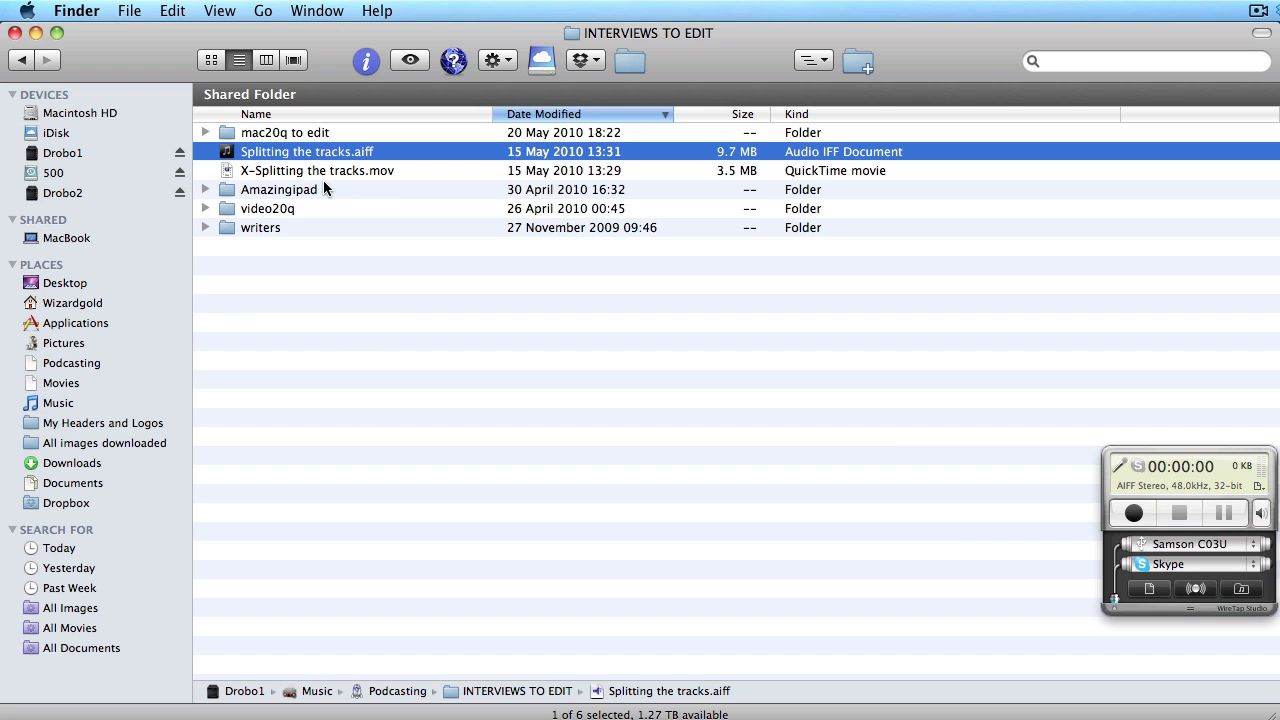
- Select X-Splitting the tracks.mov in Finder, then return to the Hazel pane
left_click(312, 176)
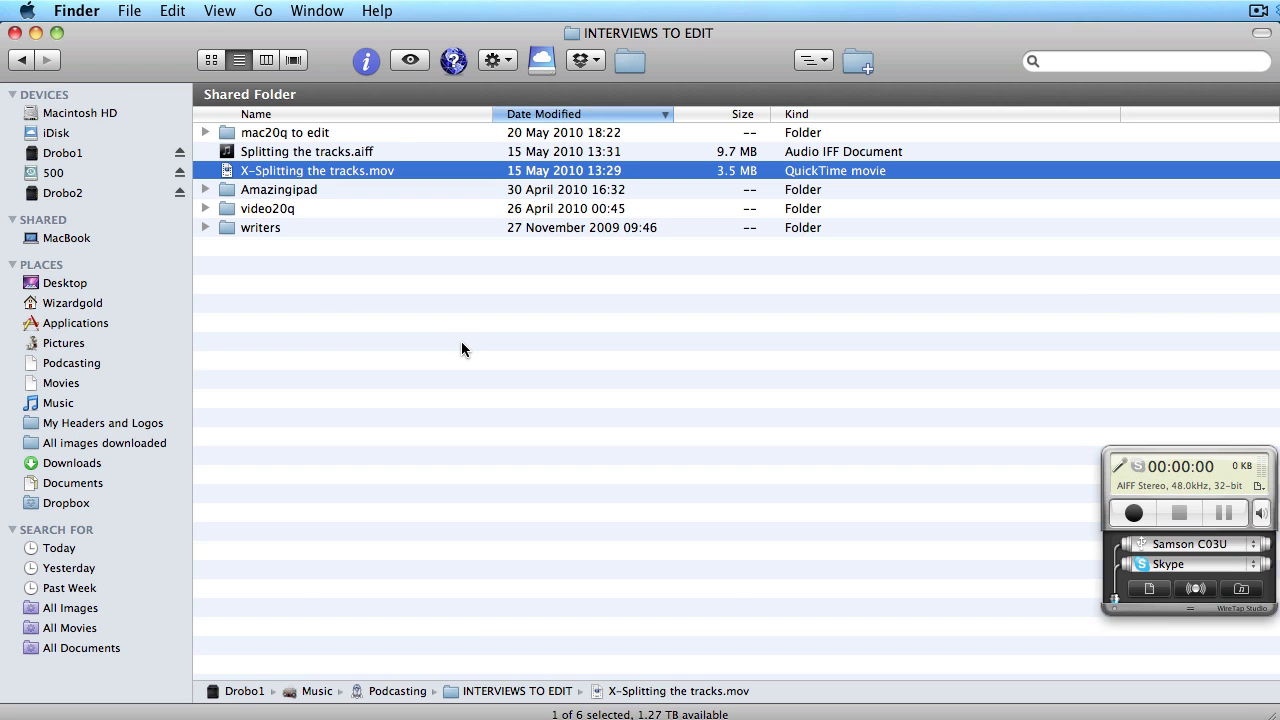
key("super+Tab")
key("super+Tab")
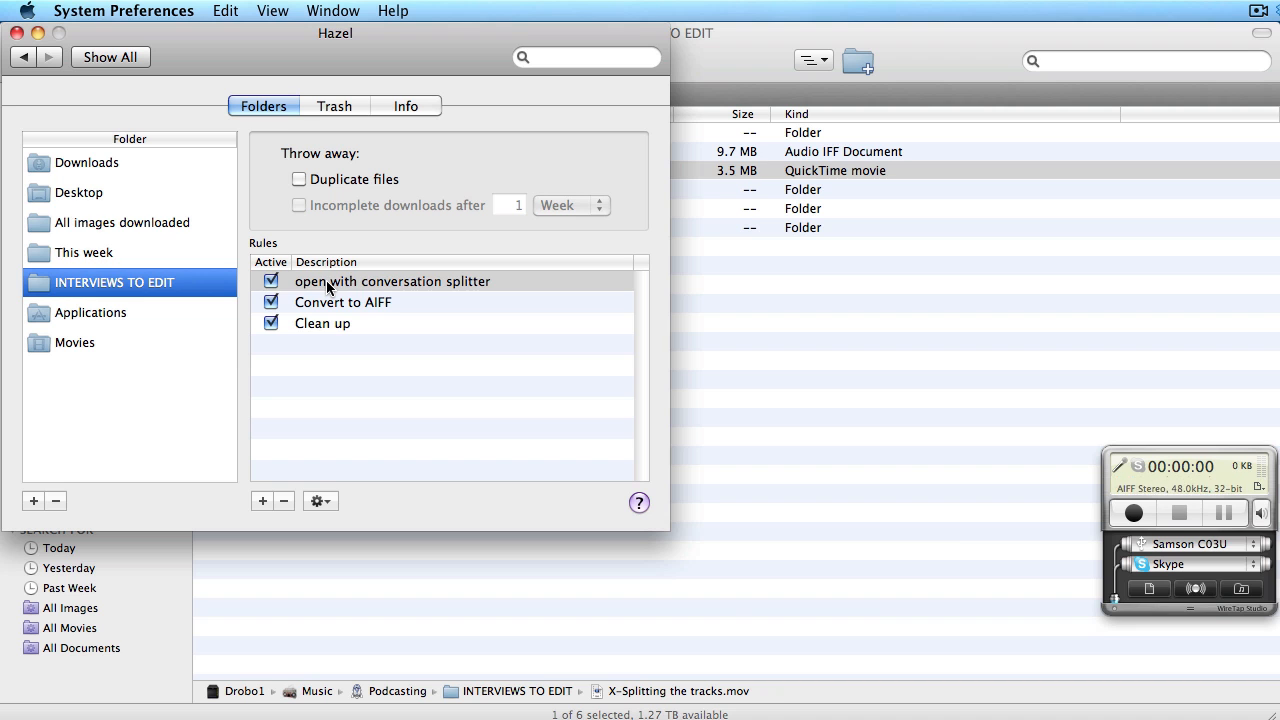
- Bring Safari forward to show Ecamm's Movie Tools download page
key("super+Tab")
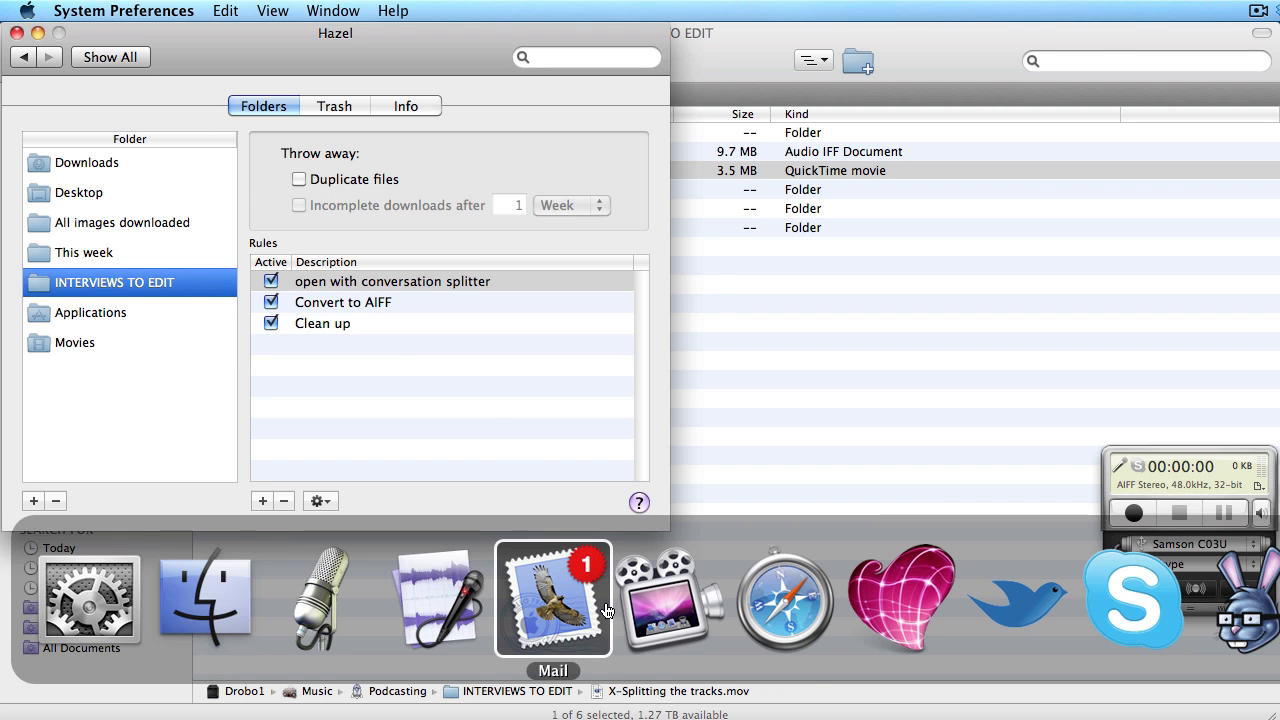
left_click(784, 598)
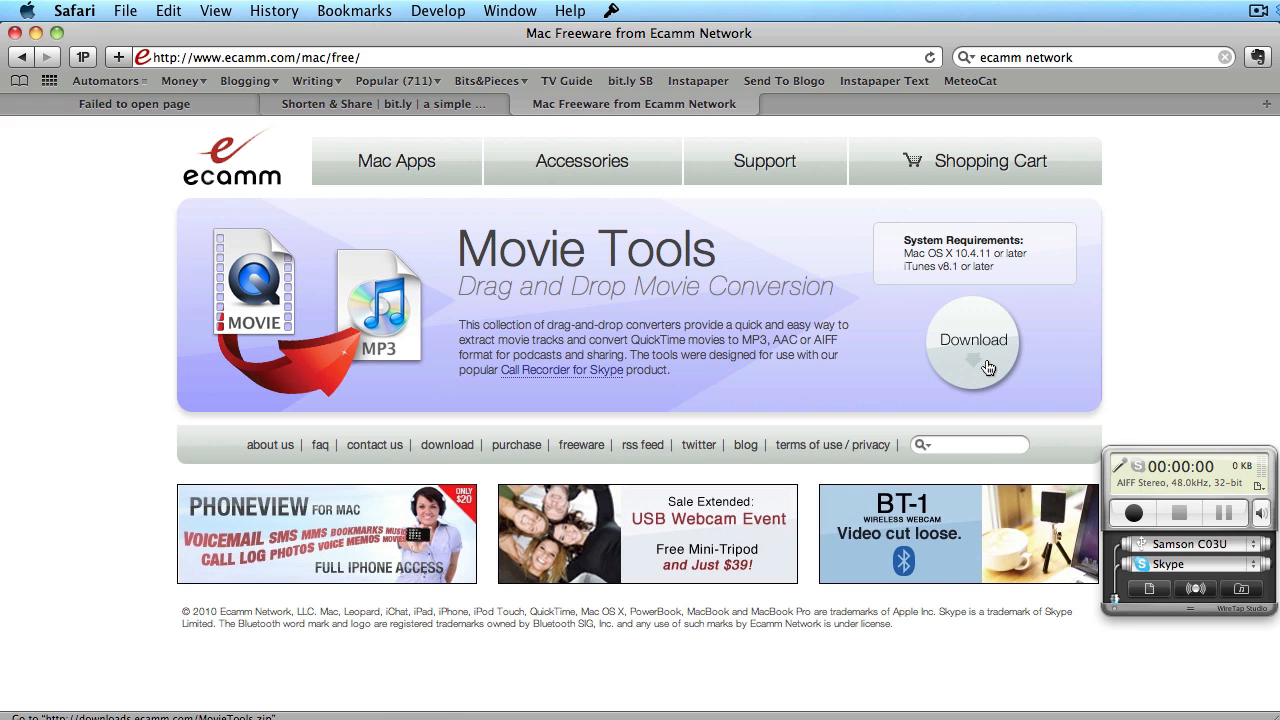
- Return to the Hazel pane in System Preferences
key("super+Tab")
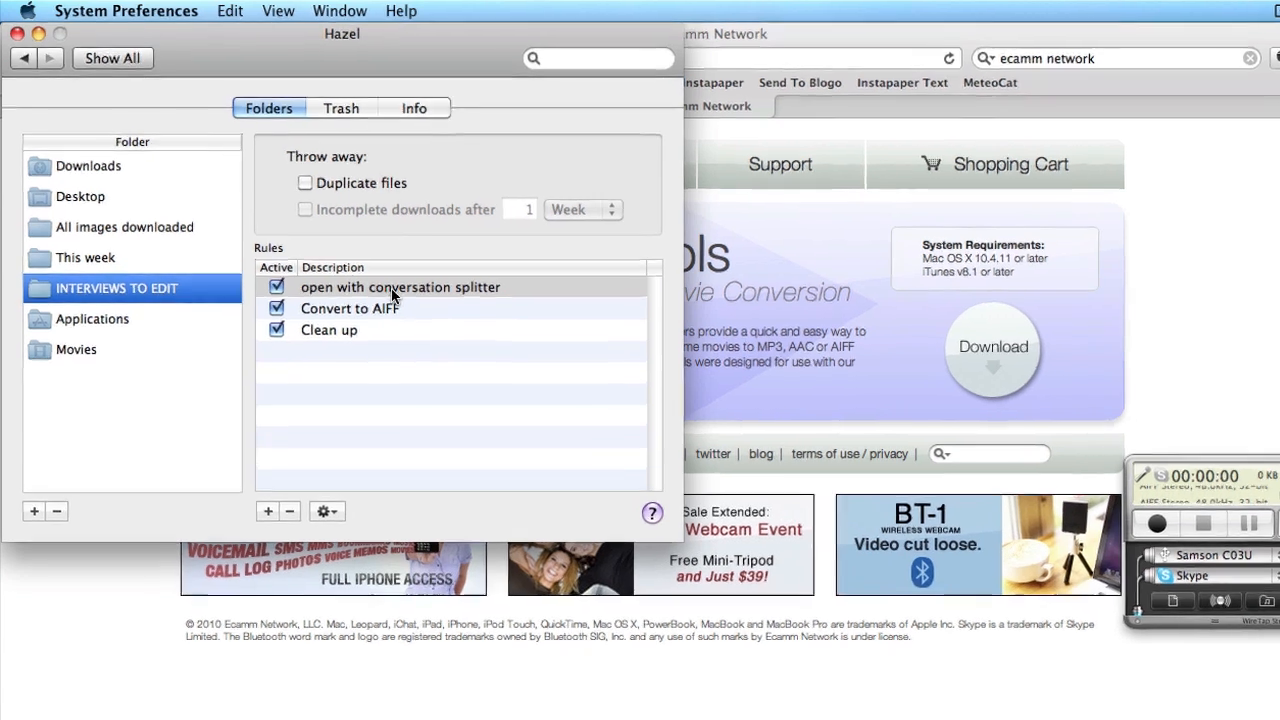
- Open the 'open with conversation splitter' rule for editing
double_click(385, 284)
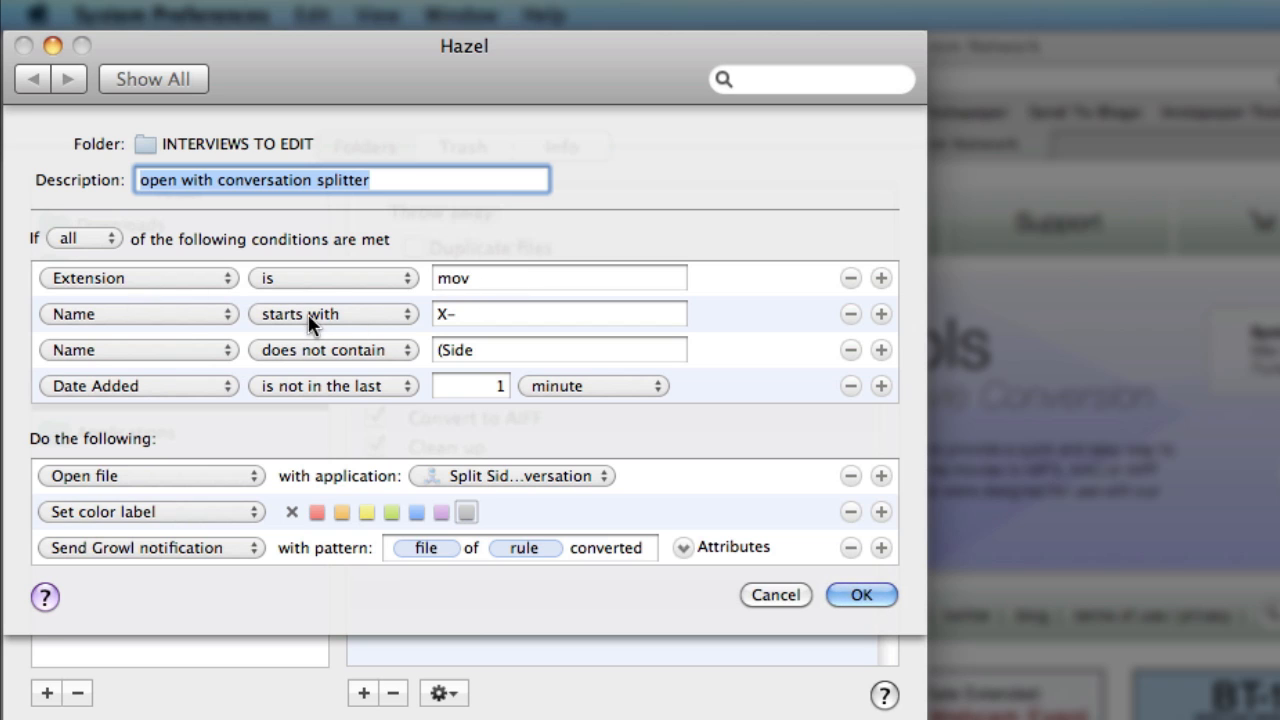
left_click(177, 313)
left_click(178, 316)
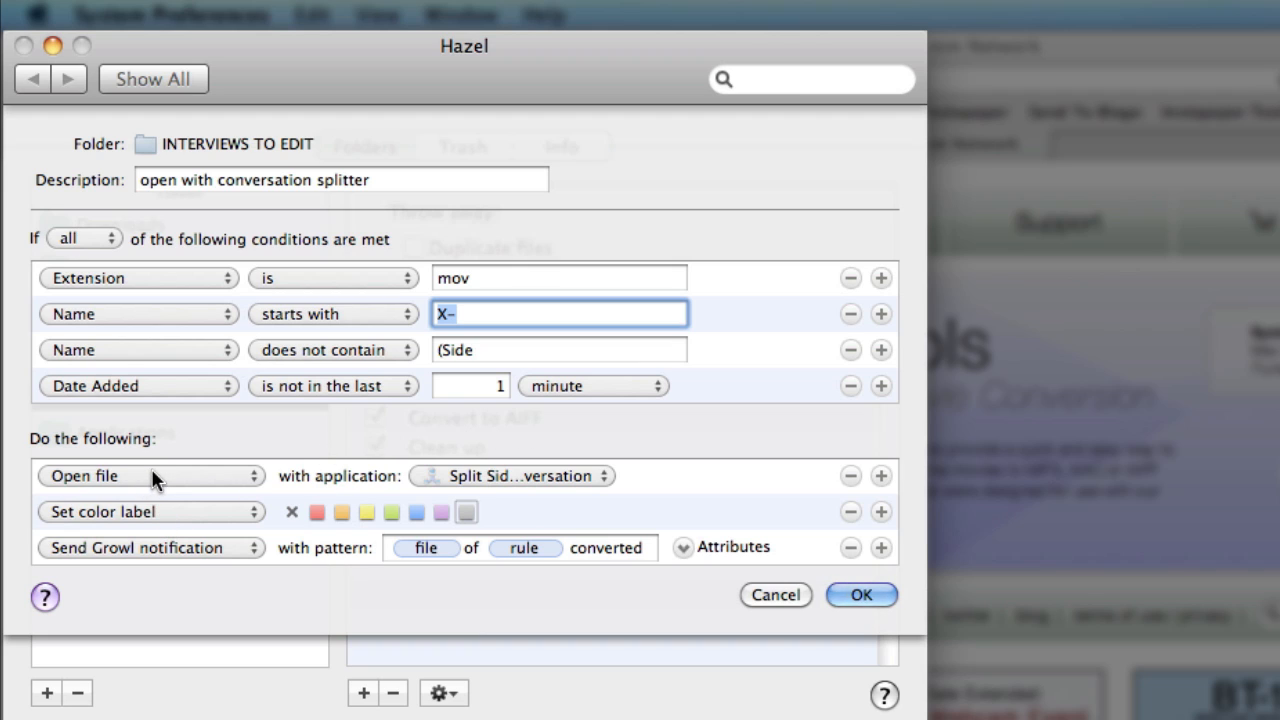
left_click(604, 478)
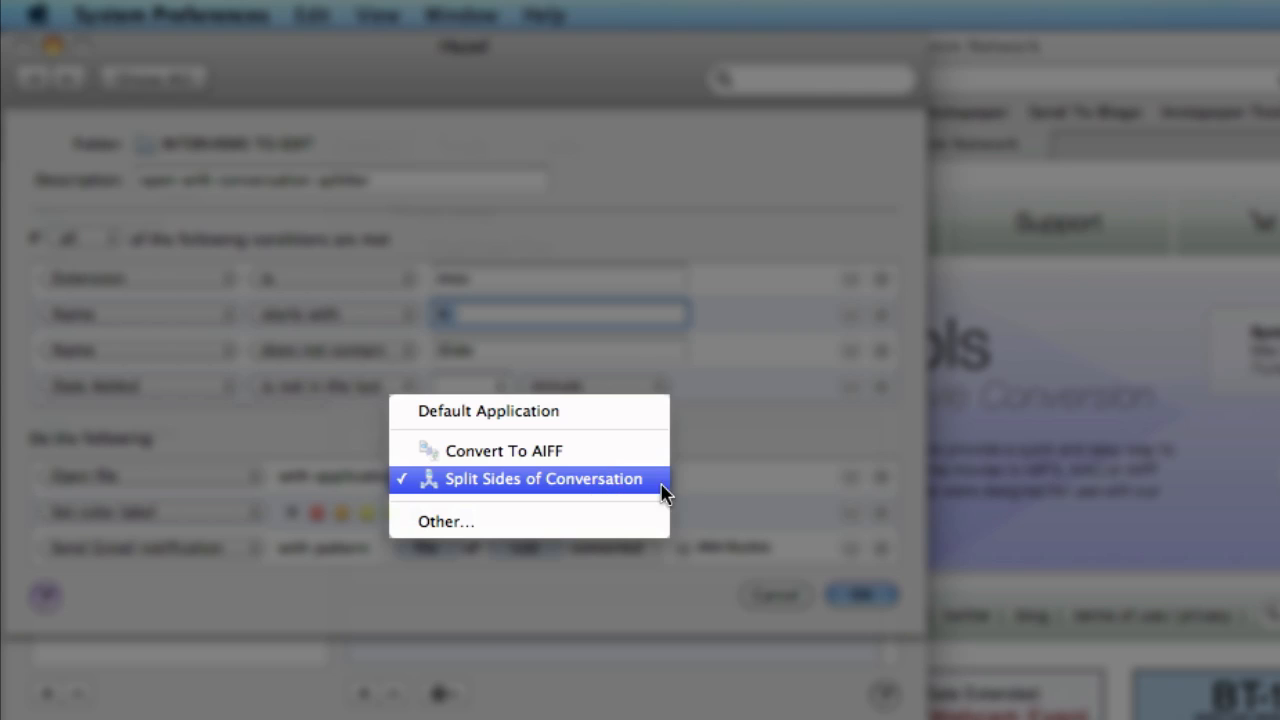
left_click(697, 491)
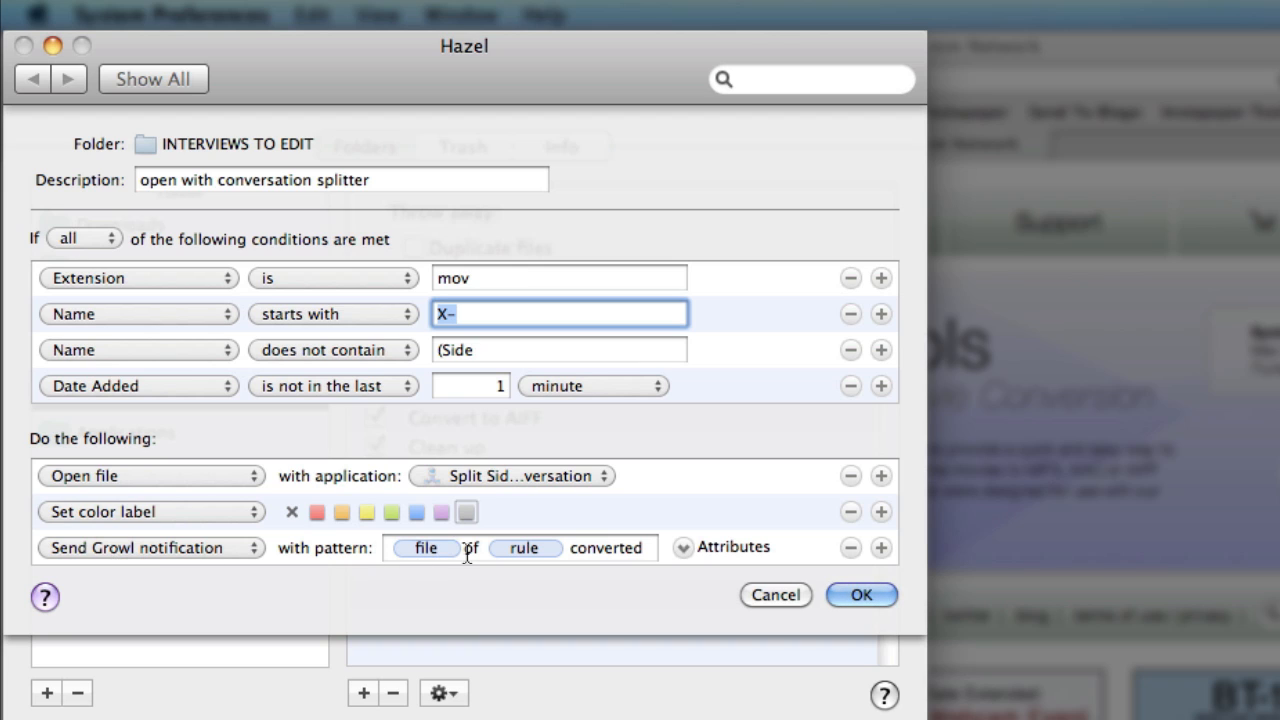
- Save the rule, then select the new Side 2 and Side 1 .mov files in Finder
left_click(855, 595)
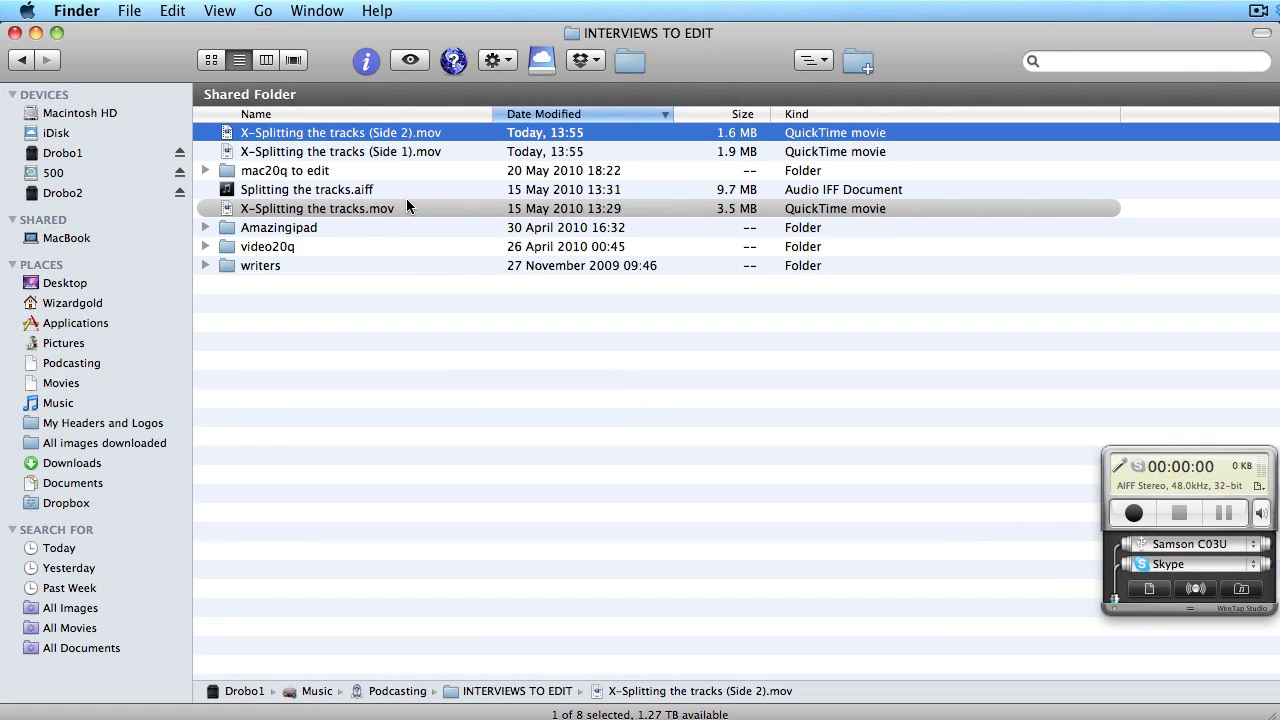
left_click(372, 208)
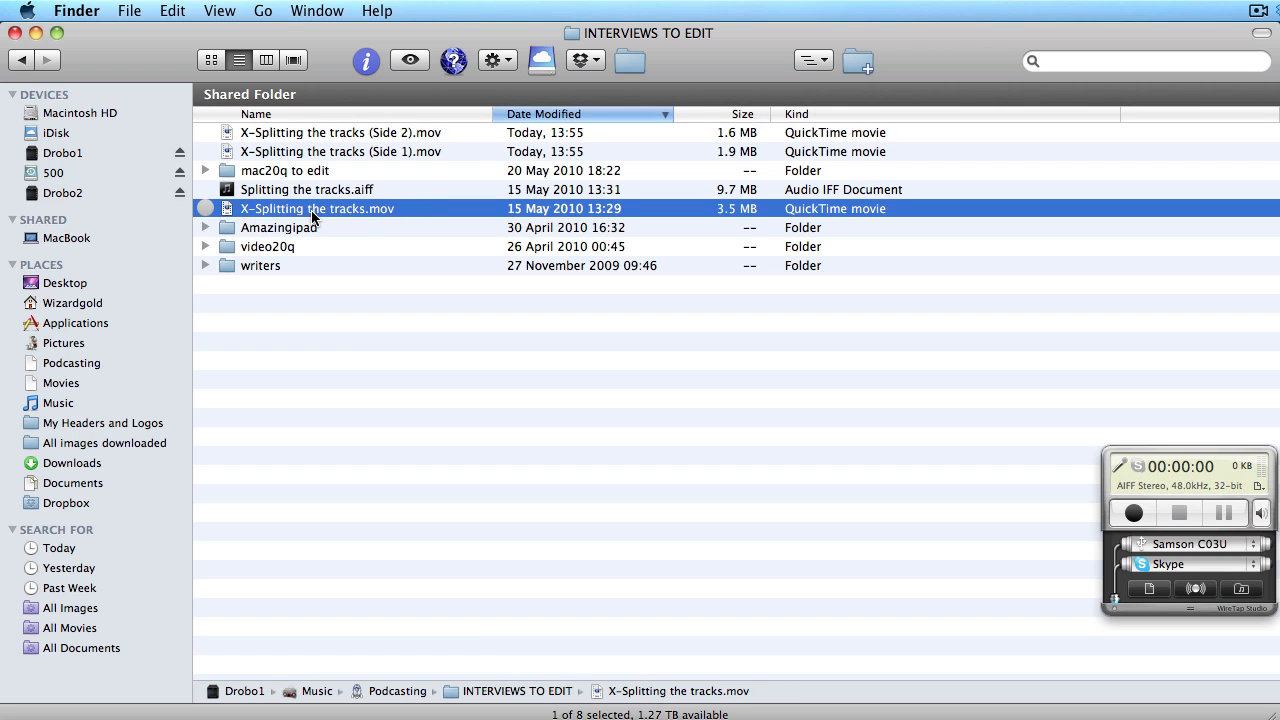
left_click(362, 134)
left_click(360, 149, "shift")
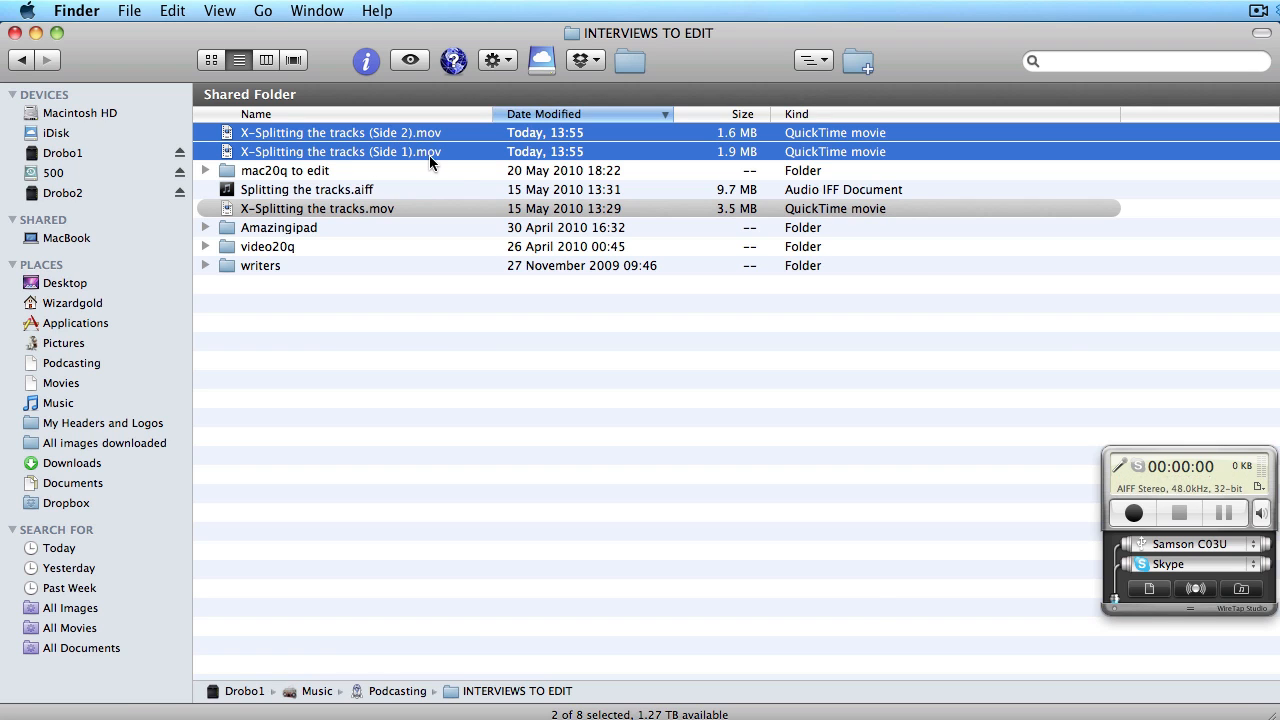
key("super+Tab")
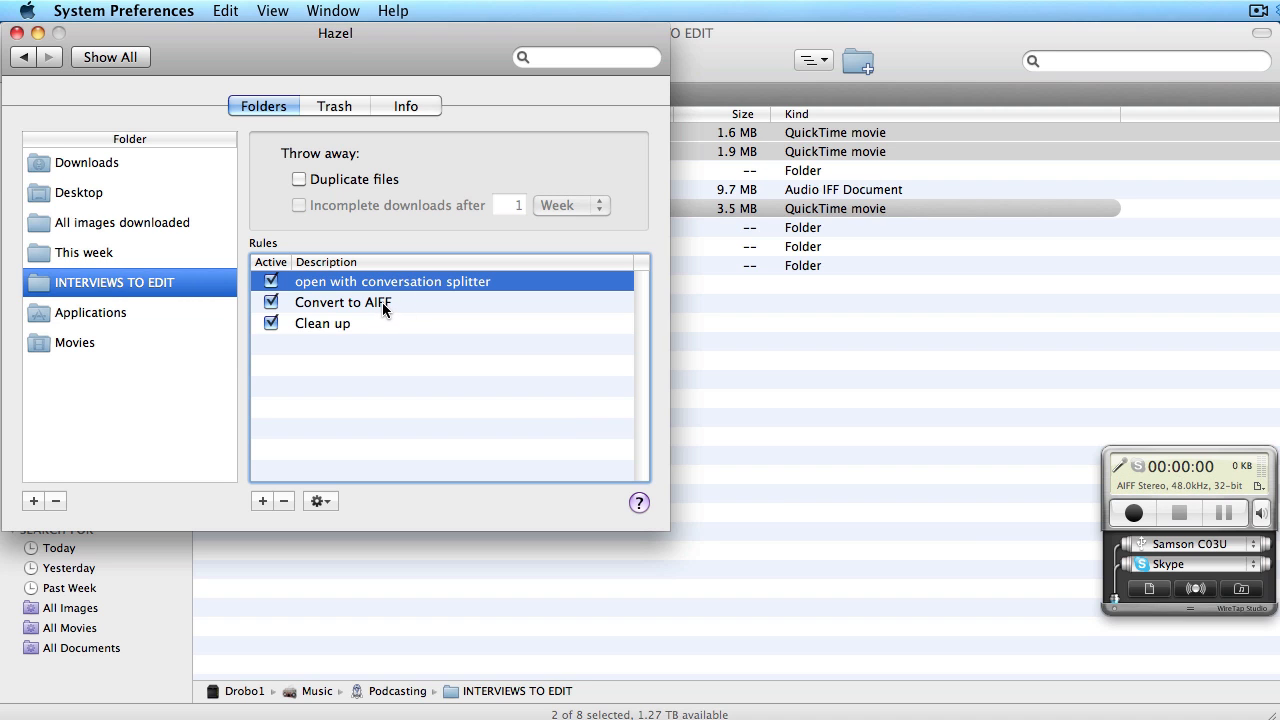
double_click(340, 305)
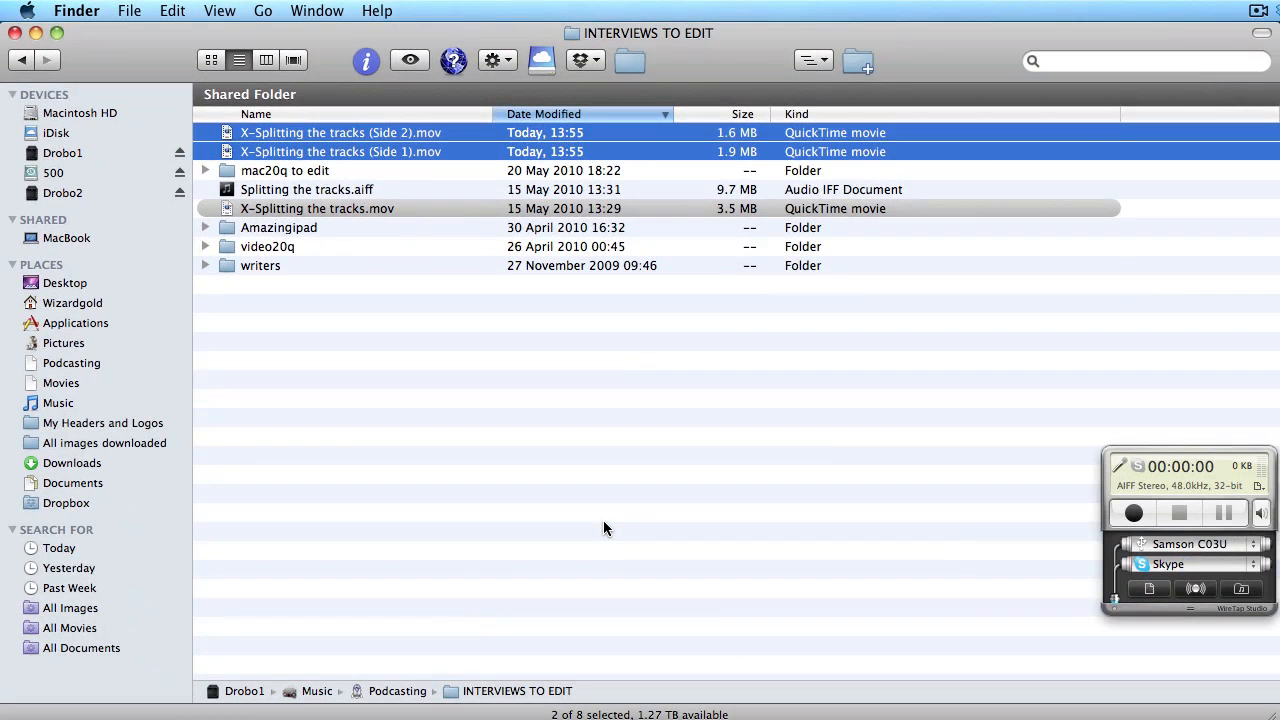
left_click(603, 520)
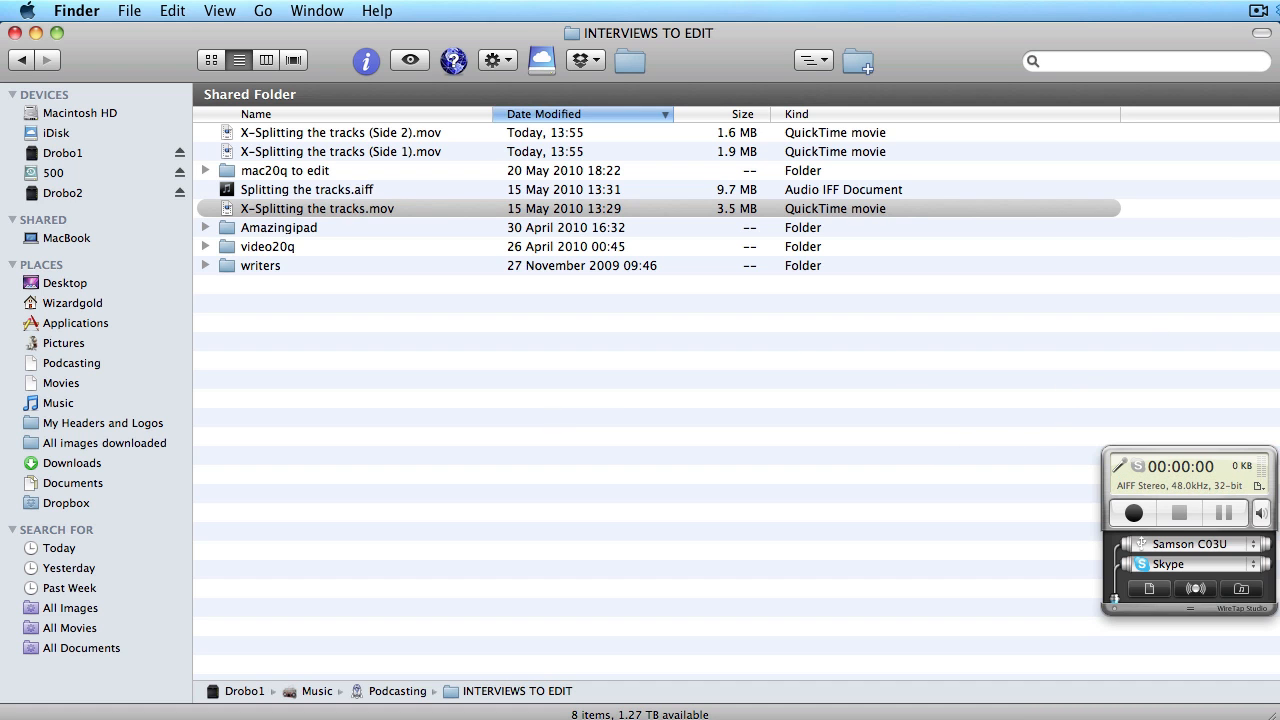
- Run Hazel's rules on INTERVIEWS TO EDIT from the menu-bar icon and select the new Side 1 .aif
left_click(1141, 12)
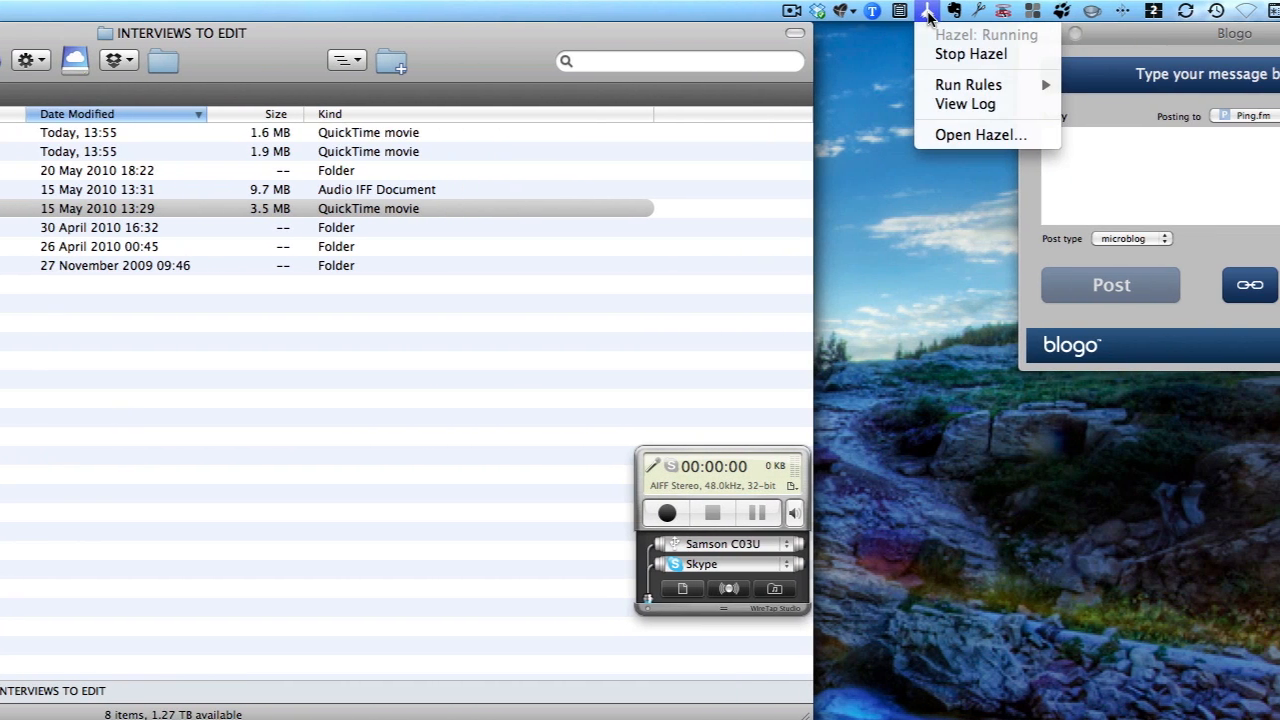
mouse_move(1030, 86)
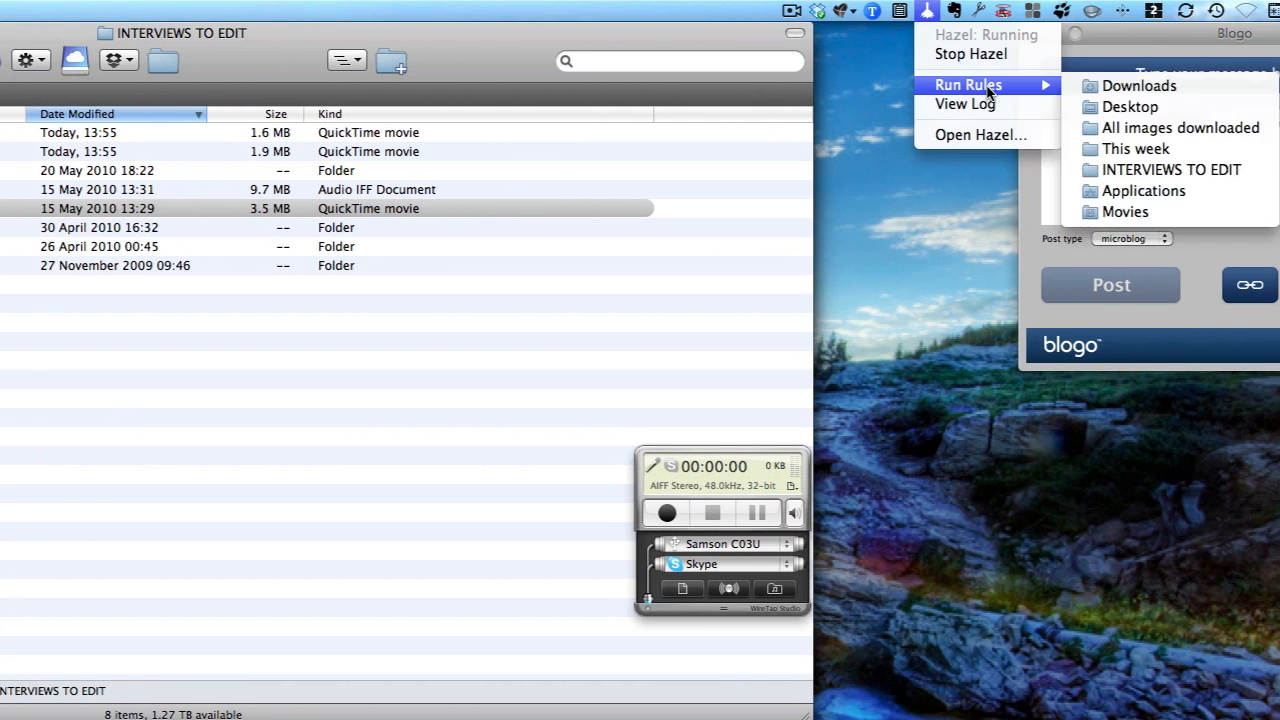
left_click(1188, 172)
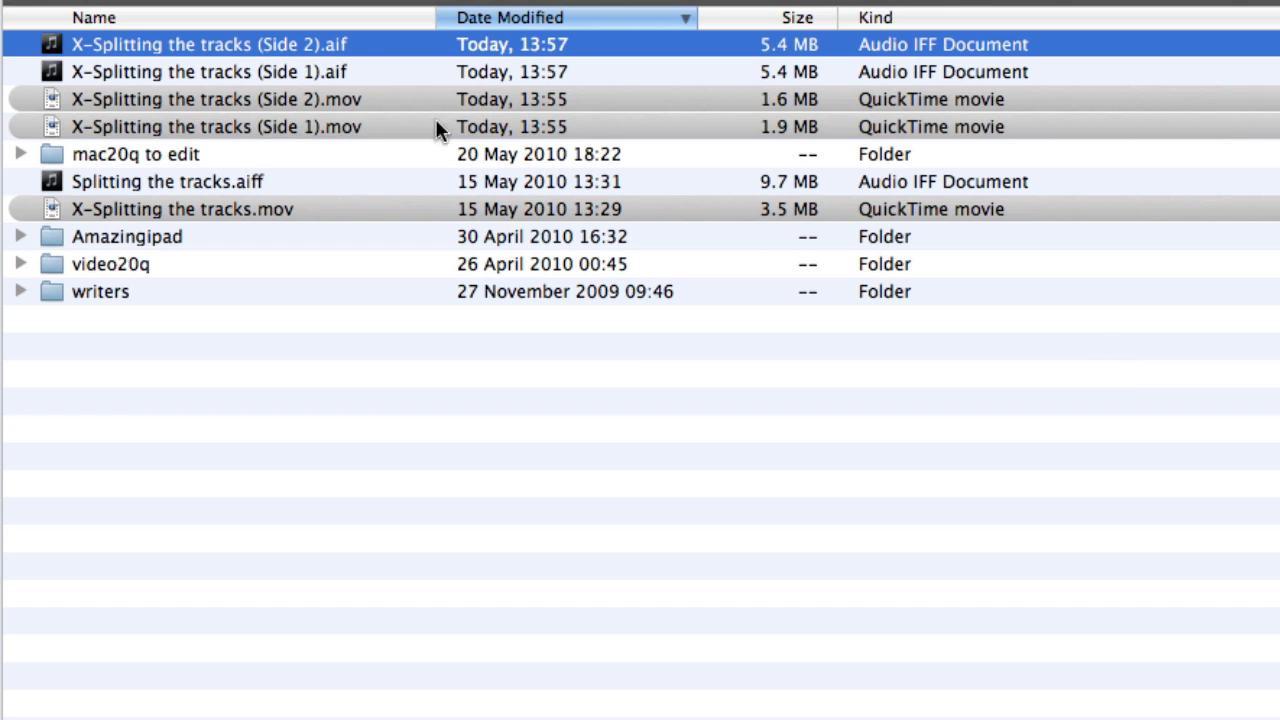
left_click(358, 70, "shift")
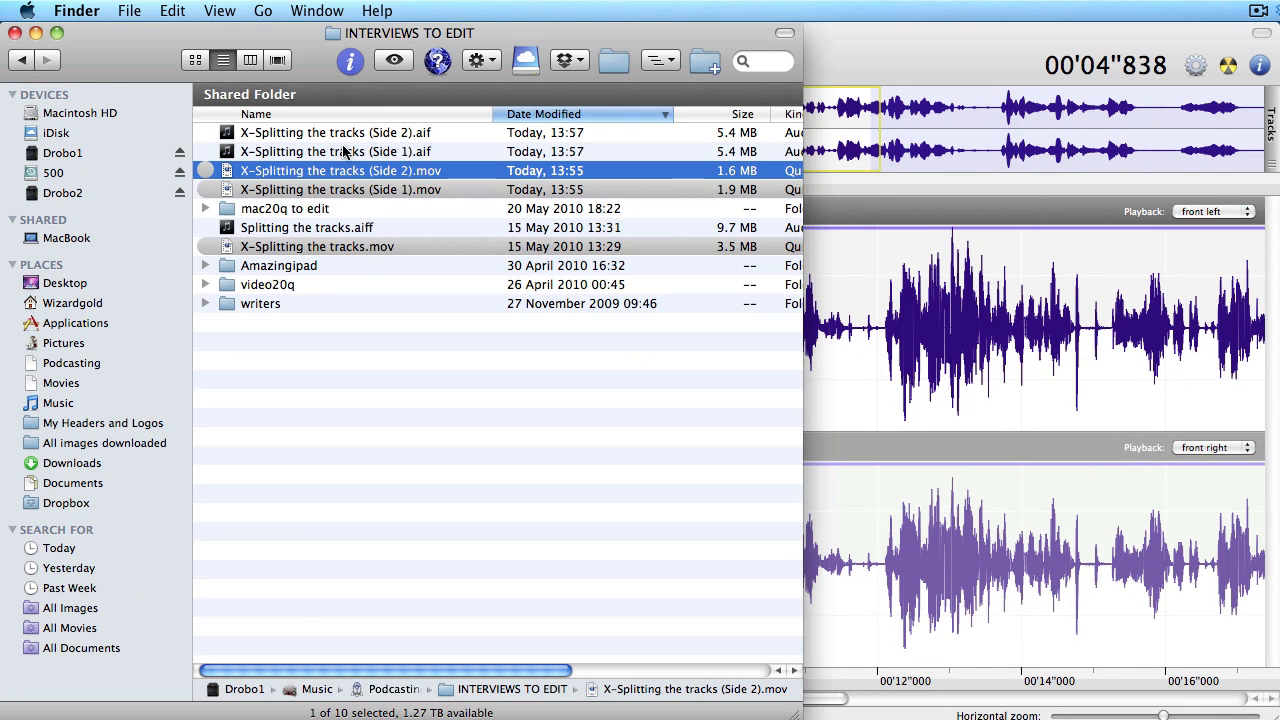
- Add X-Splitting the tracks (Side 1).aif and (Side 2).aif from Finder as new Amadeus Pro tracks
left_click(347, 155)
left_click_drag(347, 155, 884, 399)
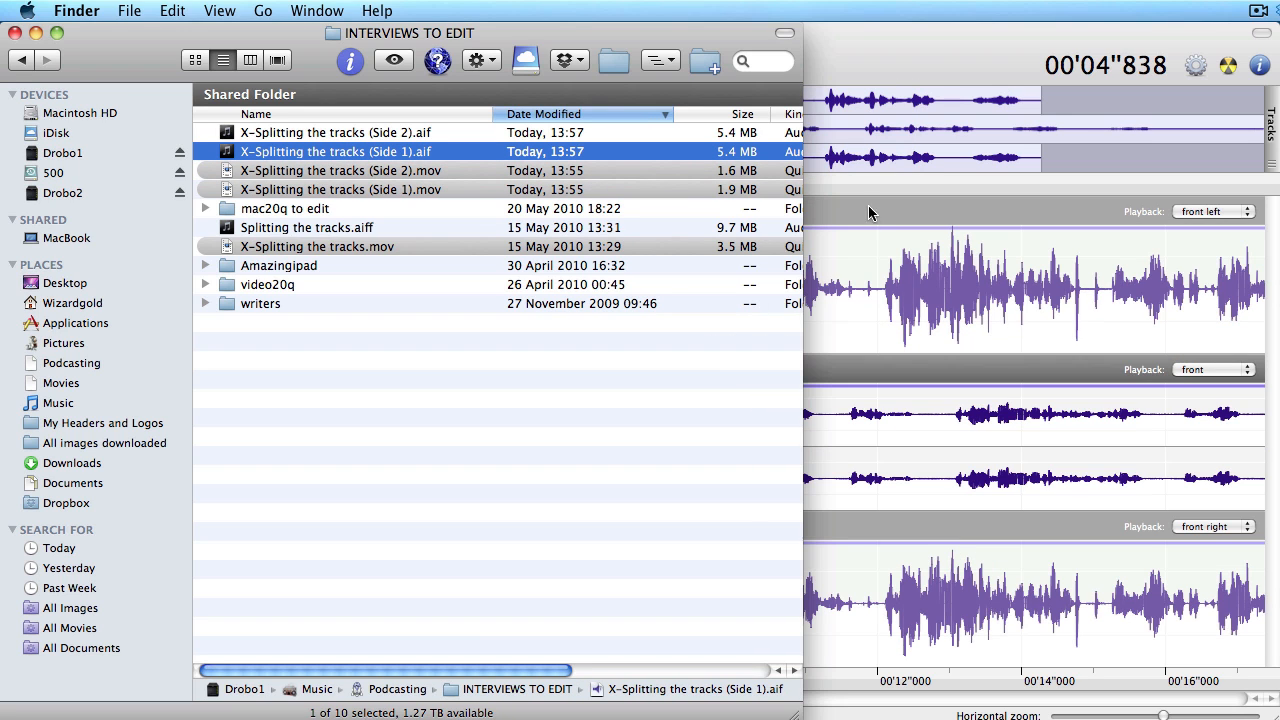
left_click_drag(357, 137, 867, 355)
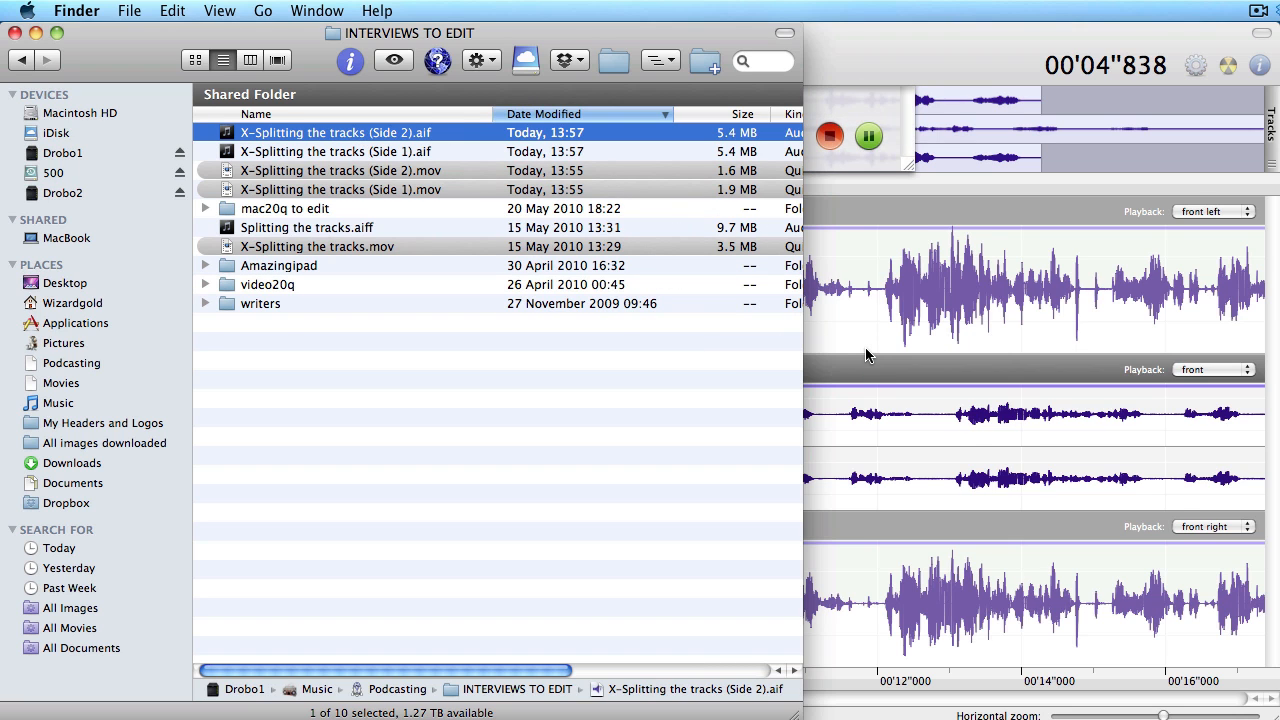
left_click(840, 47)
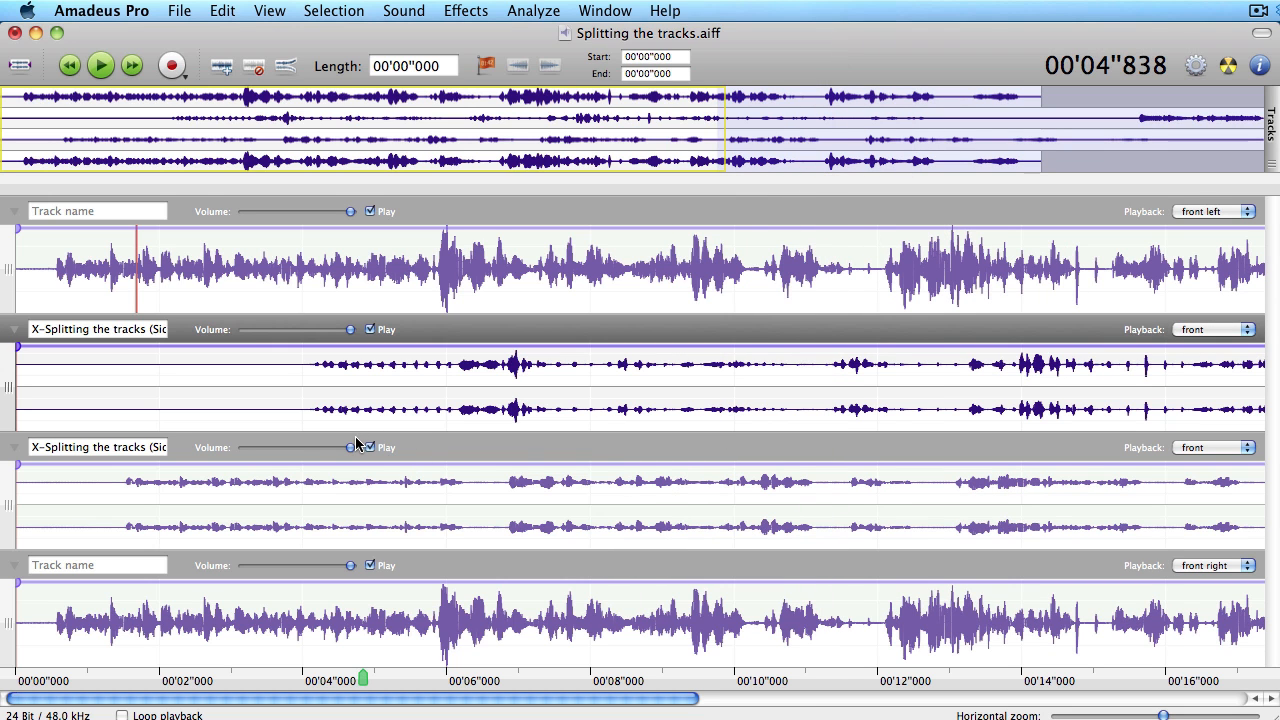
- Convert the second and third tracks (the imported Side tracks) to mono
right_click(509, 333)
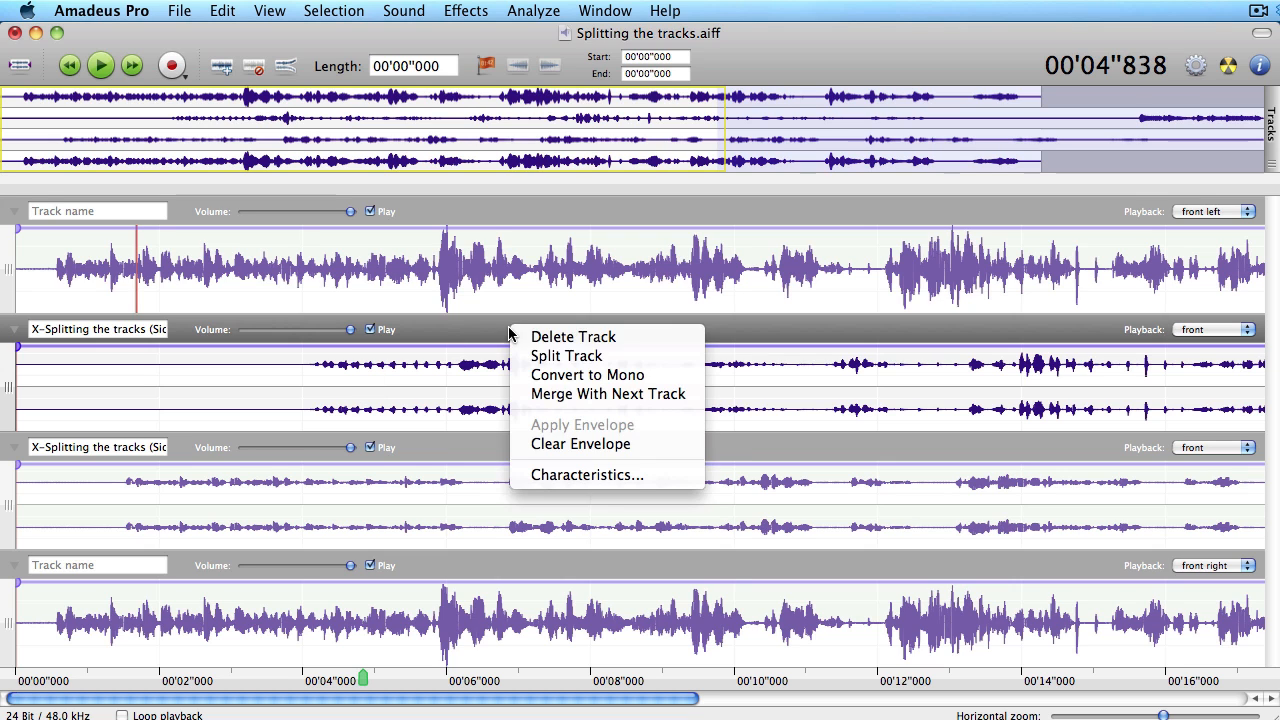
left_click(590, 373)
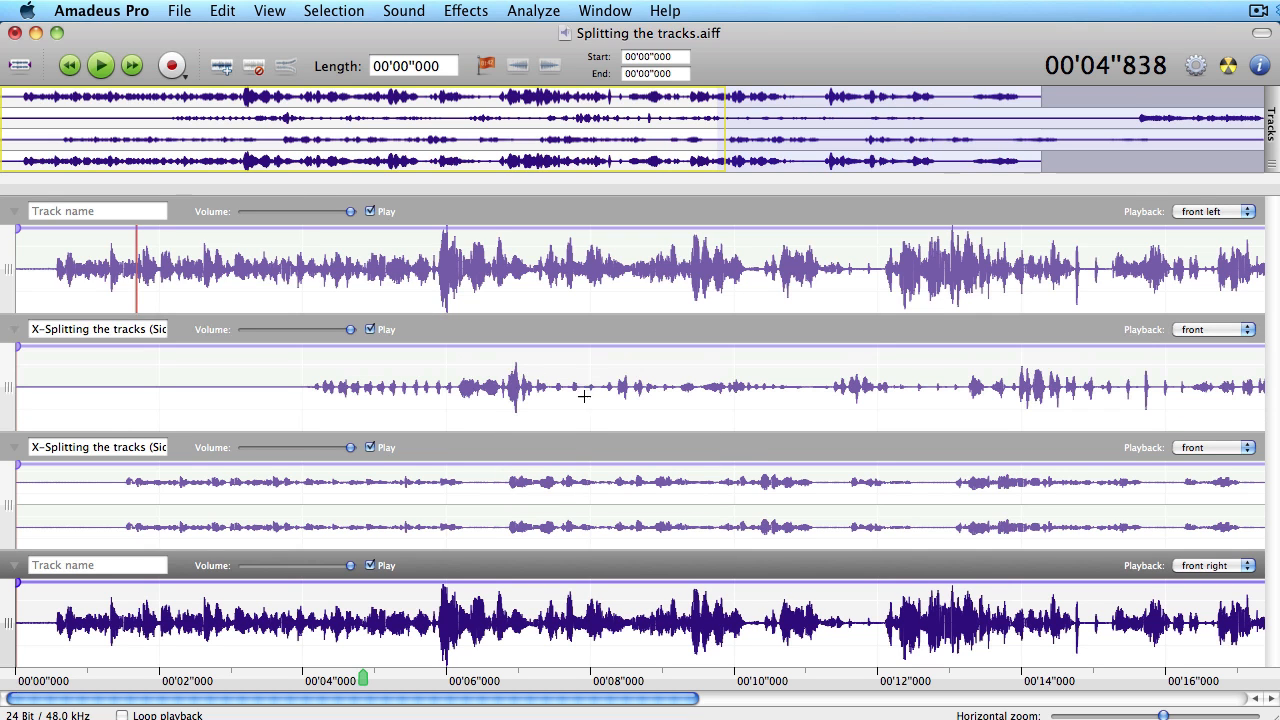
right_click(572, 447)
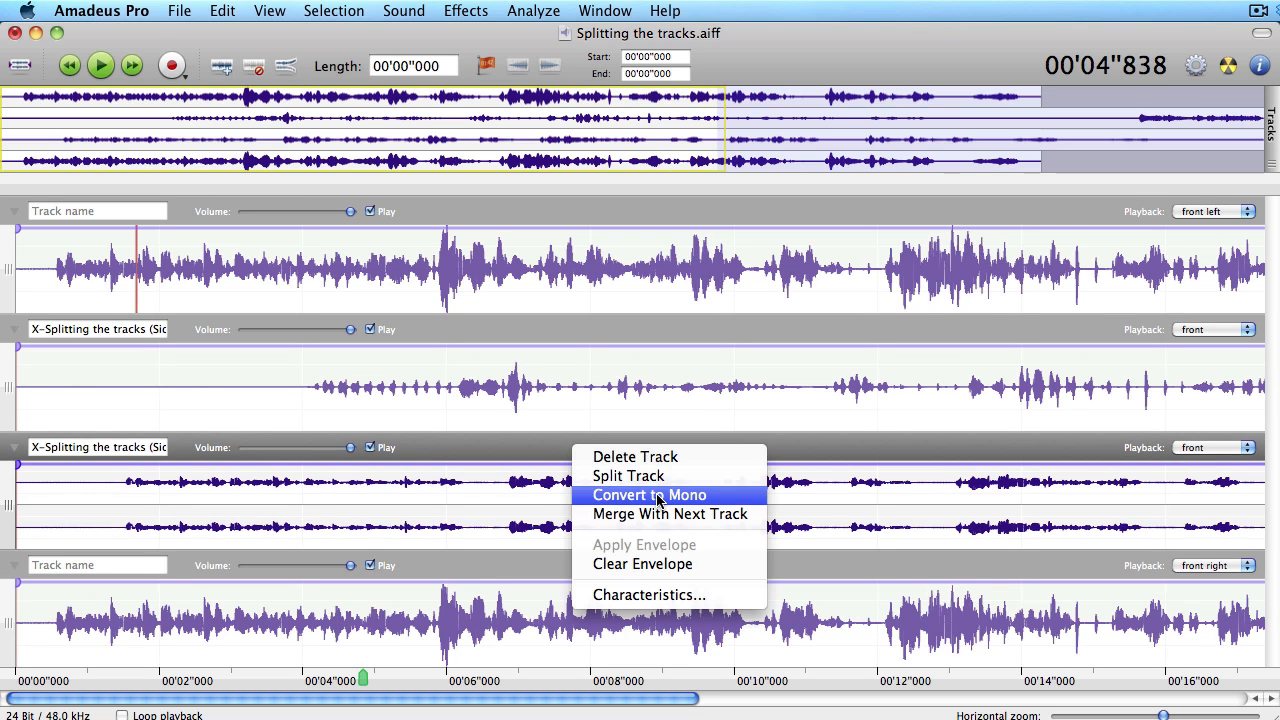
left_click(657, 493)
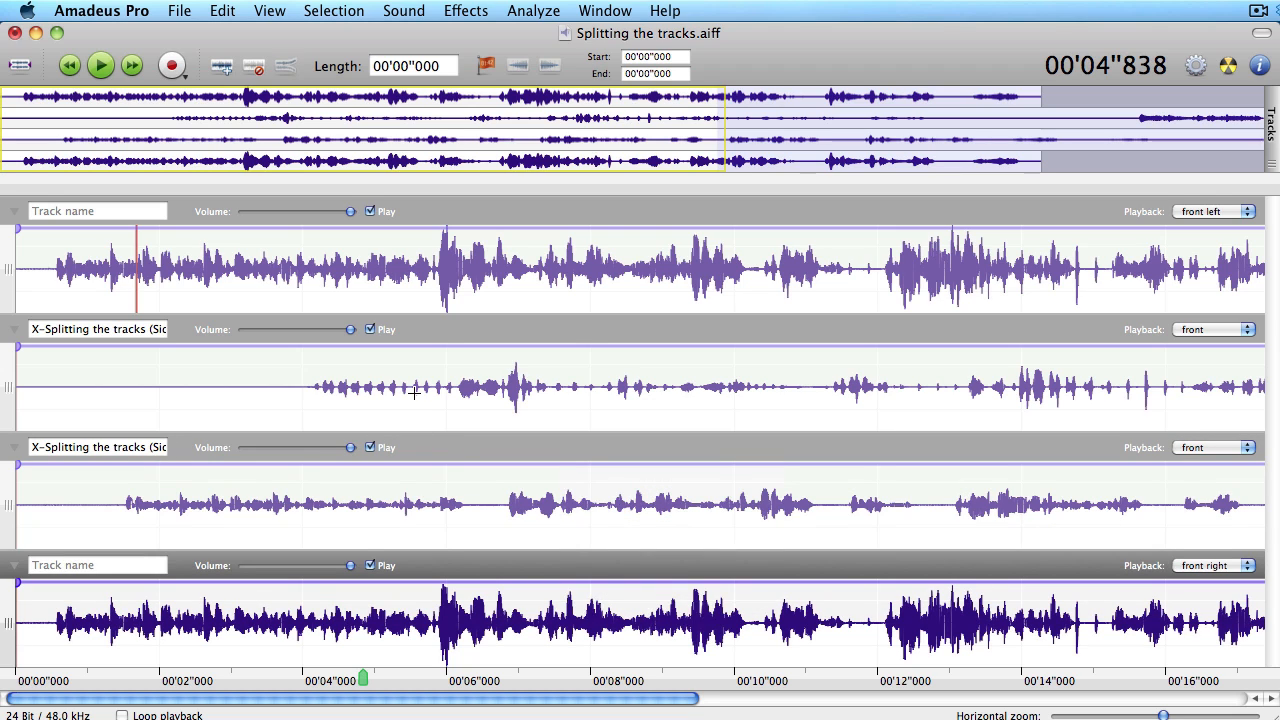
left_click_drag(141, 332, 187, 335)
left_click_drag(128, 456, 198, 455)
left_click(302, 390)
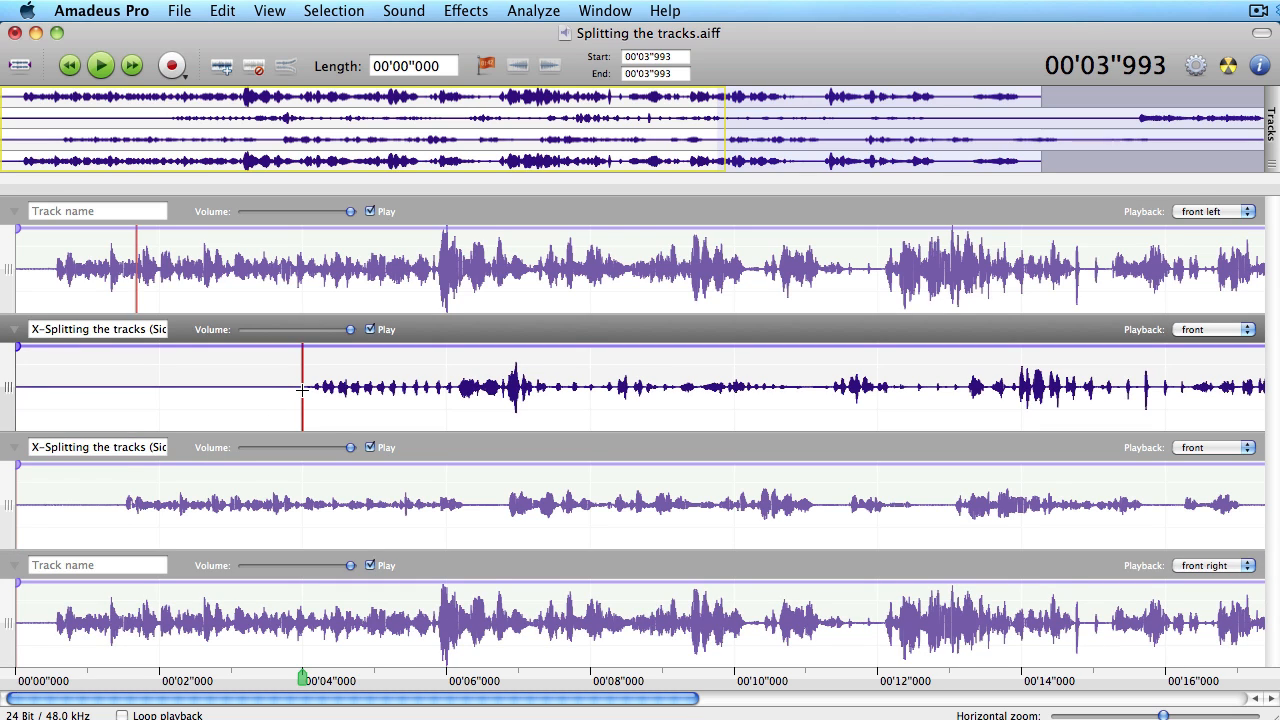
key("space")
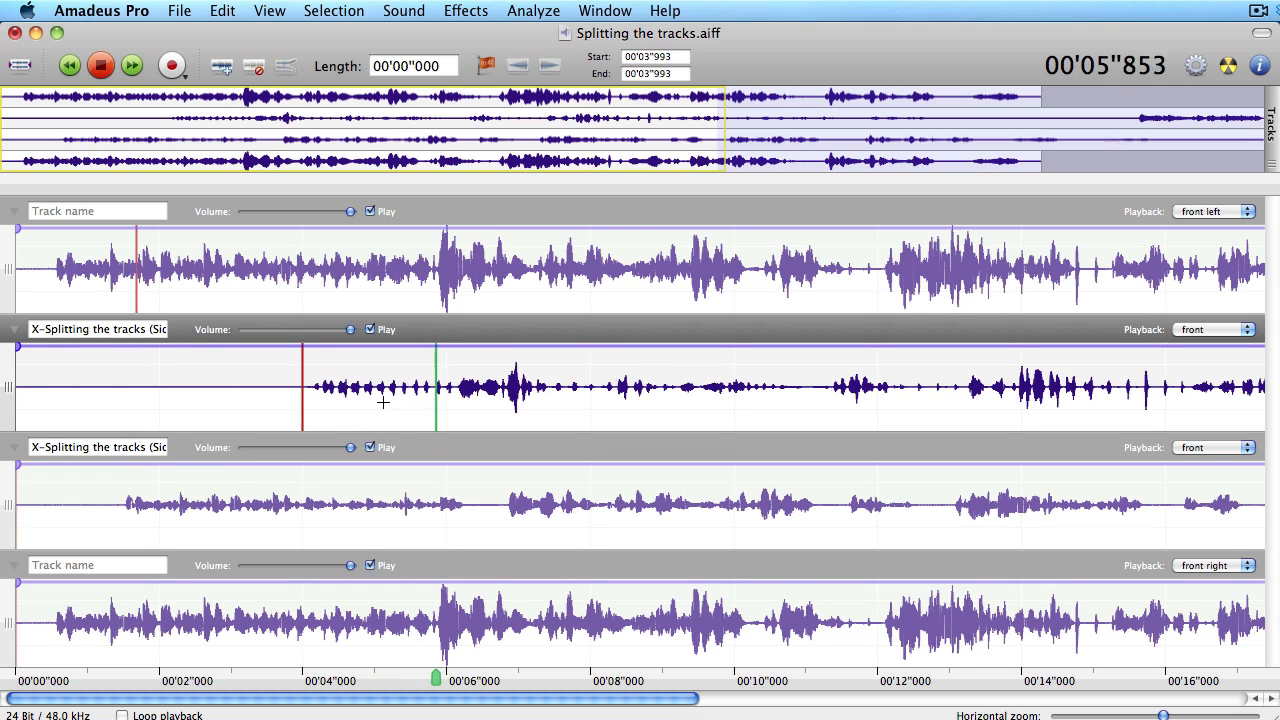
key("space")
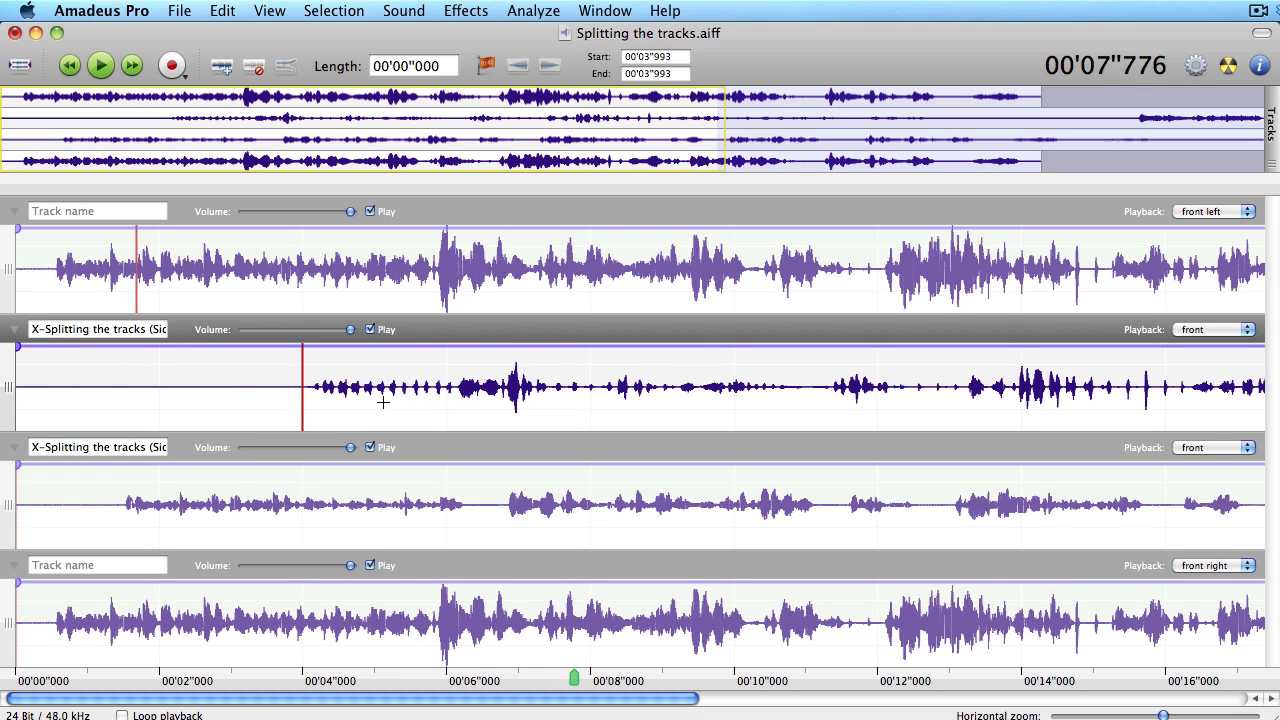
left_click(354, 511)
key("space")
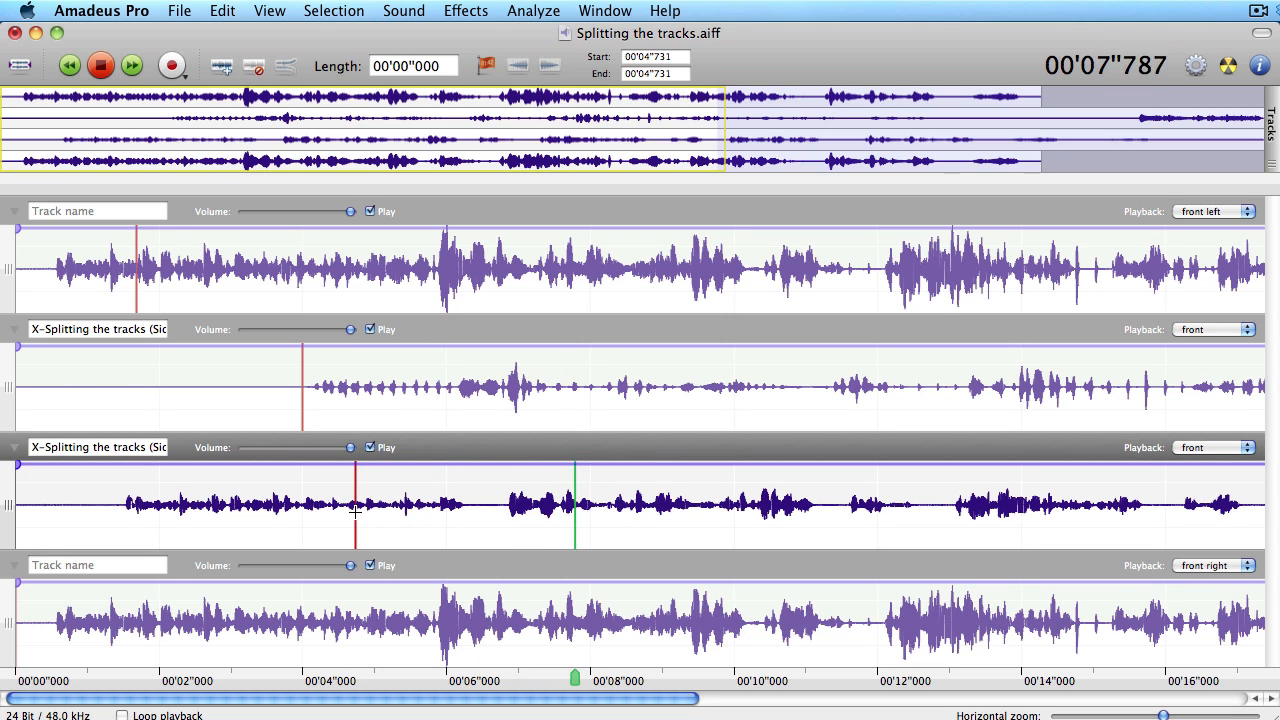
key("space")
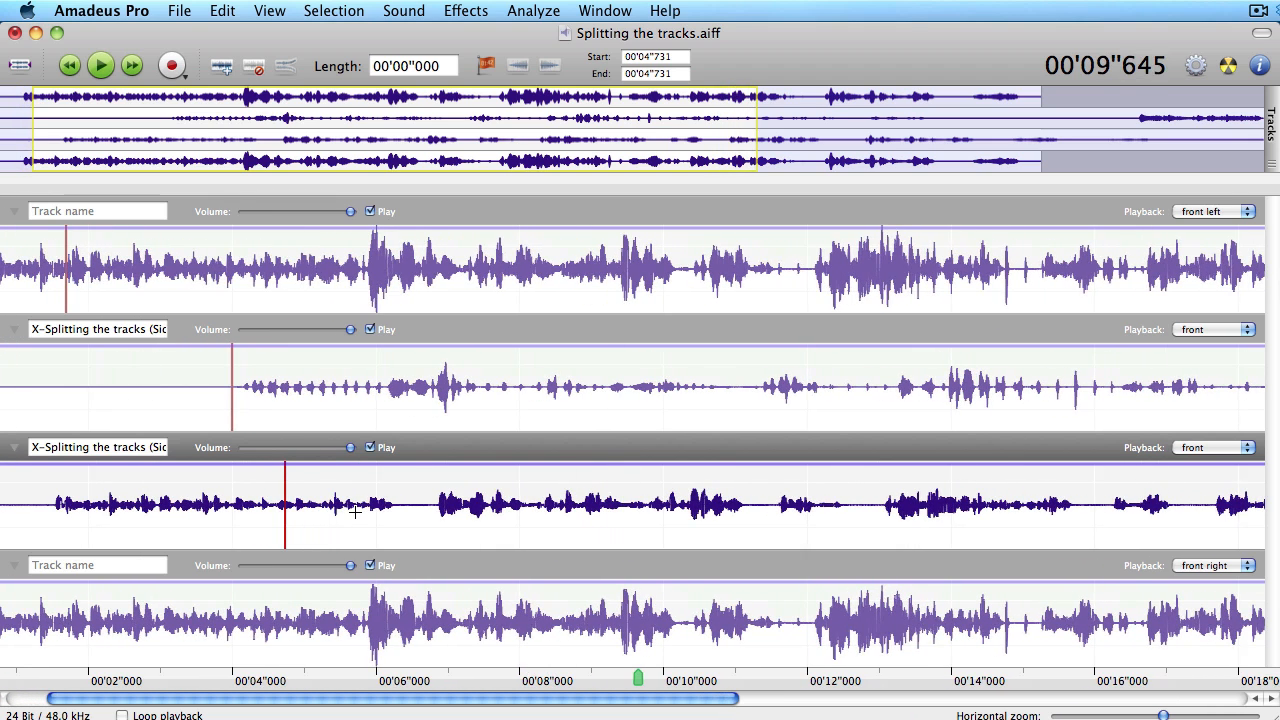
scroll(354, 511, "down", 4)
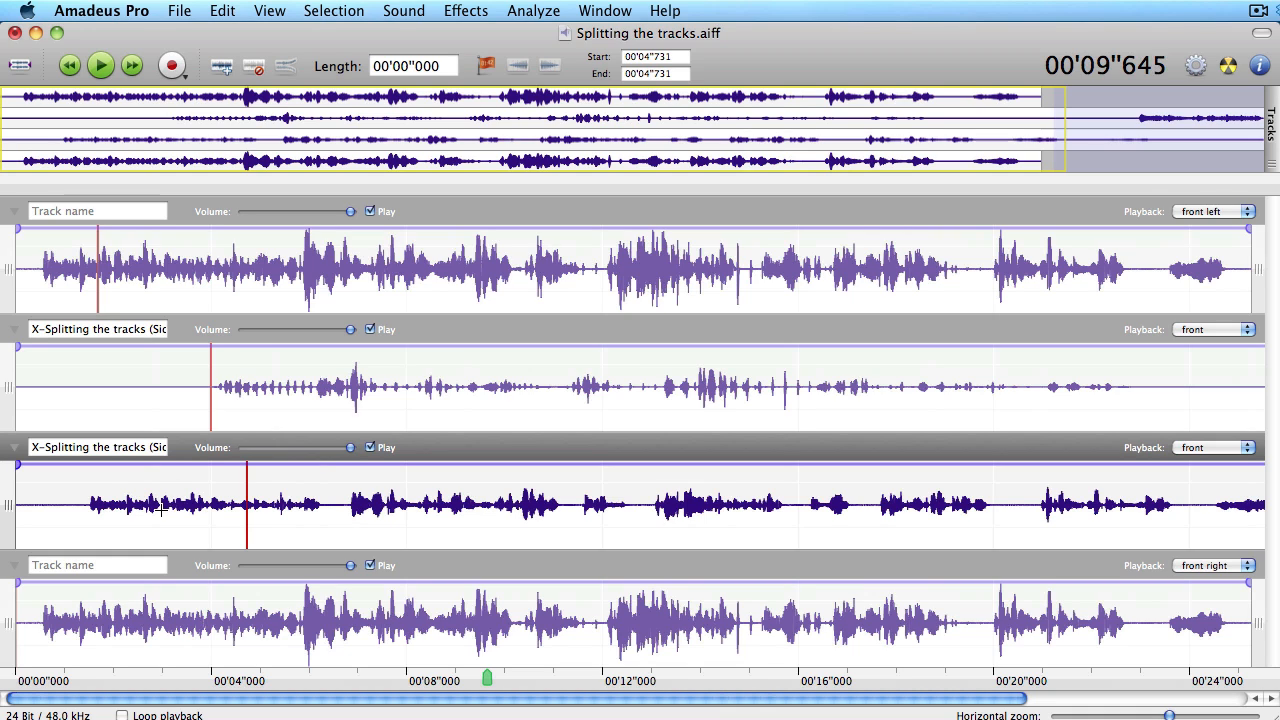
left_click(201, 285)
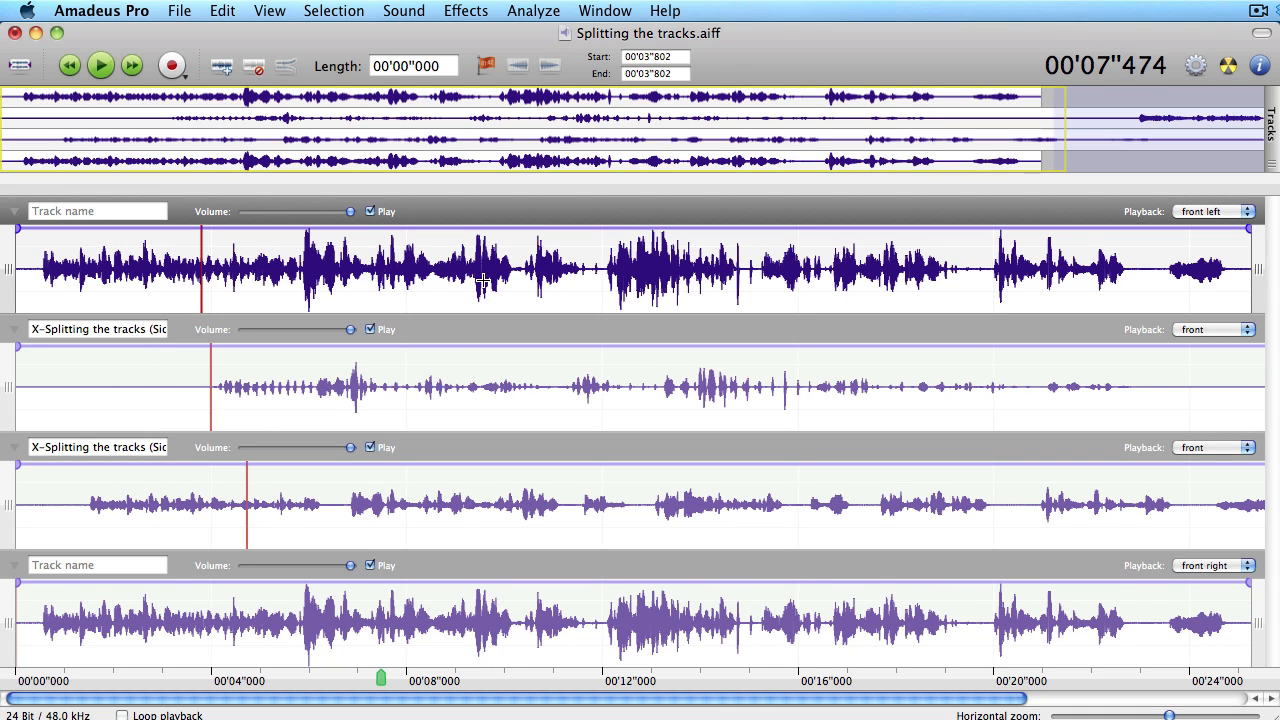
key("super+Tab")
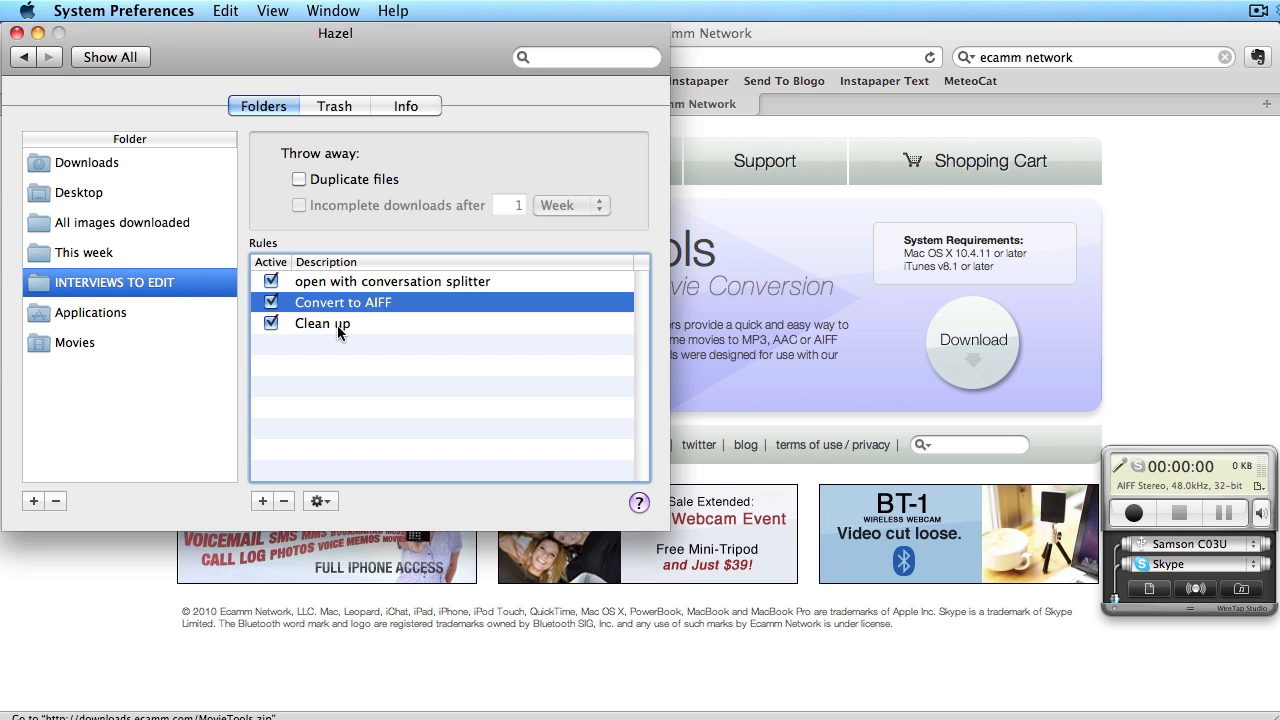
- Open the Clean up rule and change its Color Label condition from Blue to Grey
left_click(337, 325)
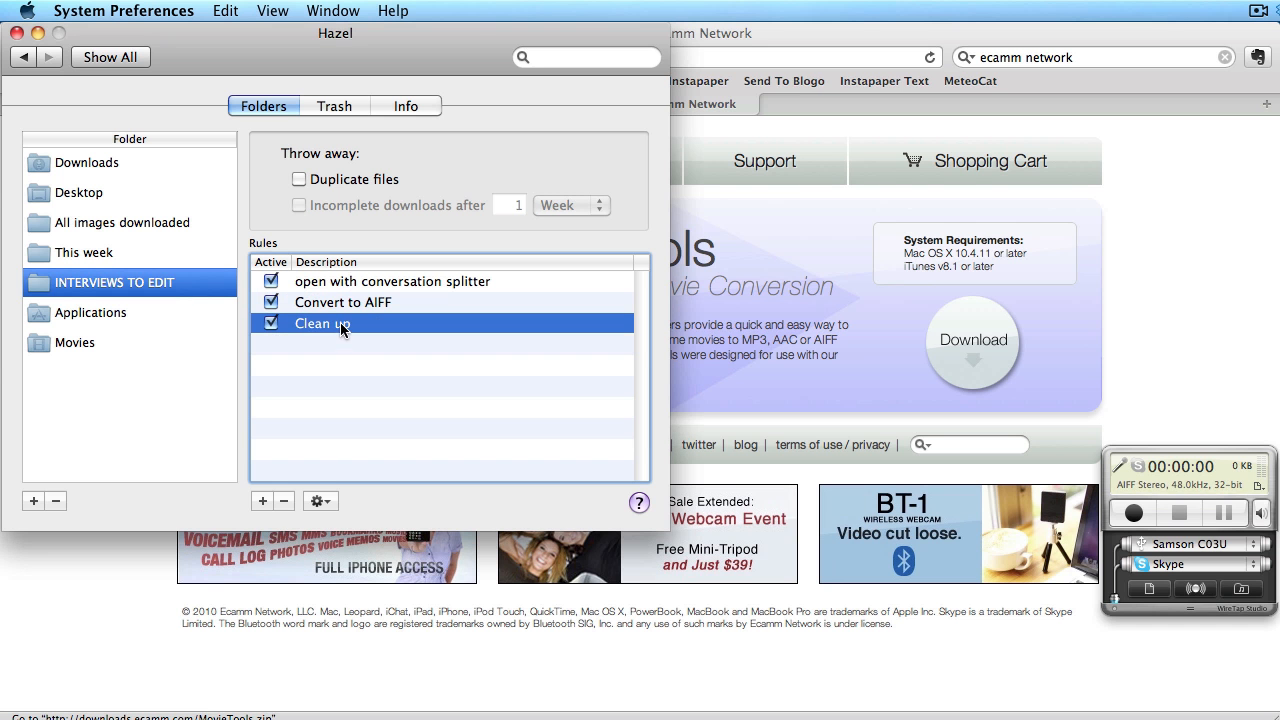
double_click(337, 325)
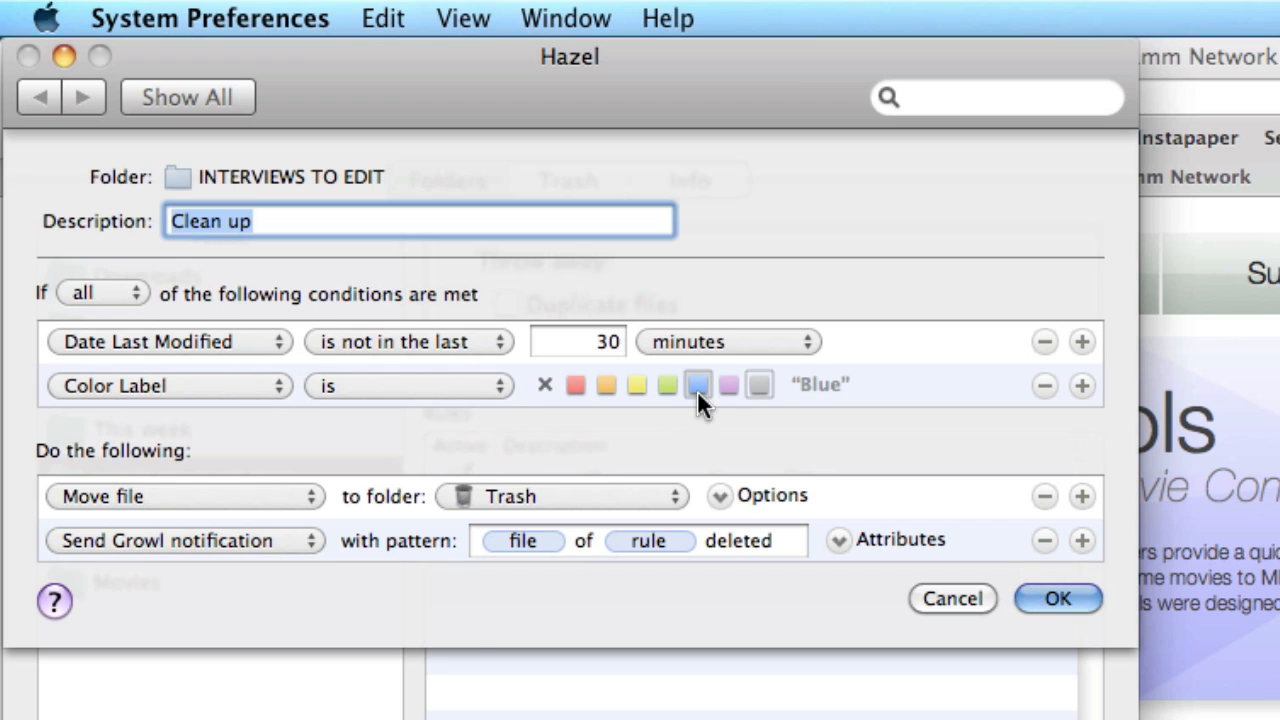
left_click(760, 385)
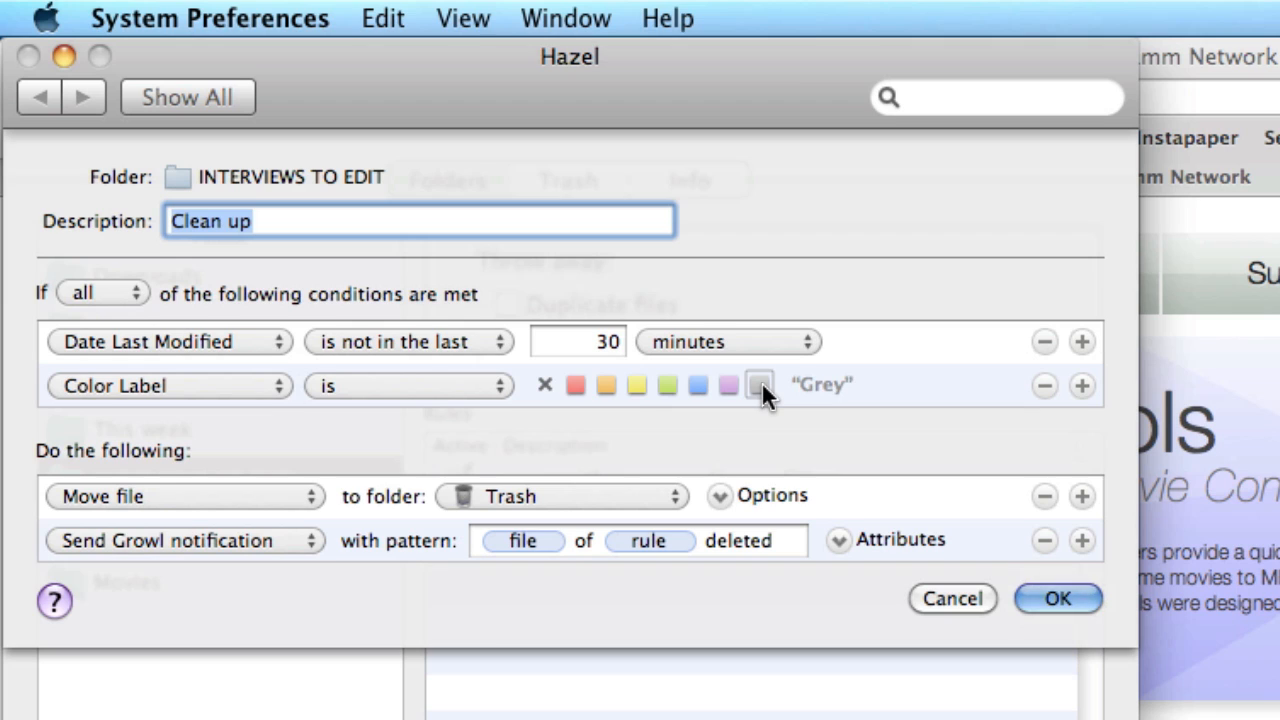